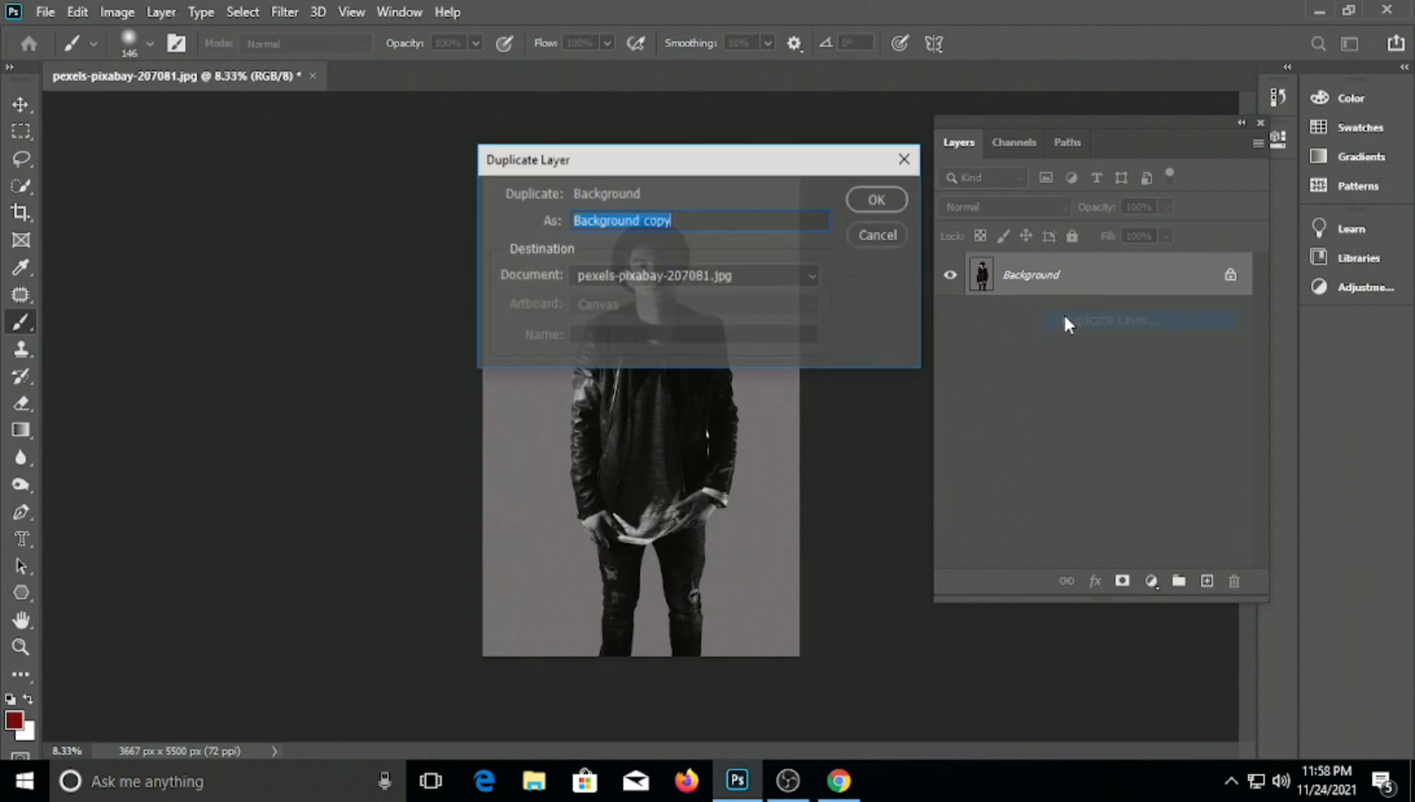
Duplicate the Background layer as Background copy
left_click(878, 199)
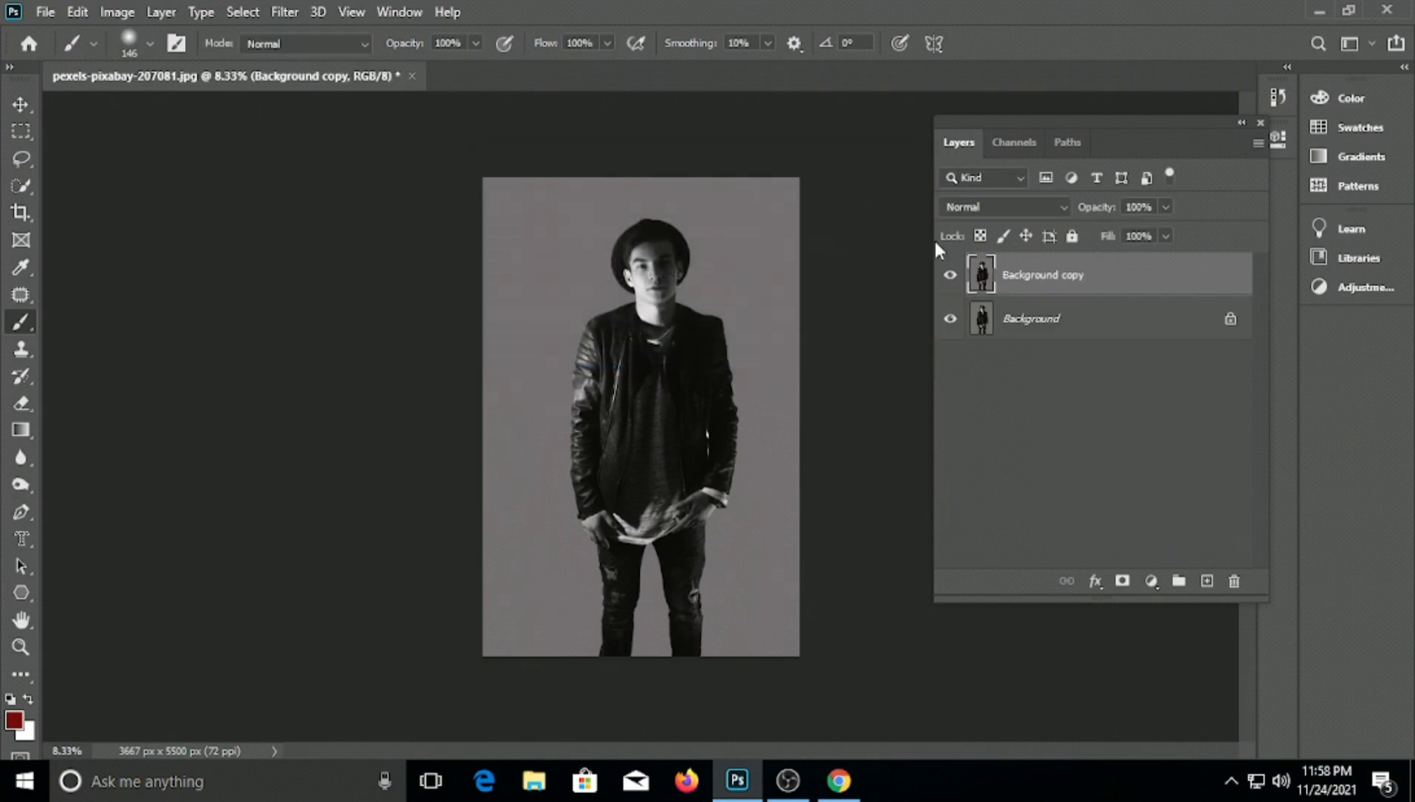
left_click(18, 103)
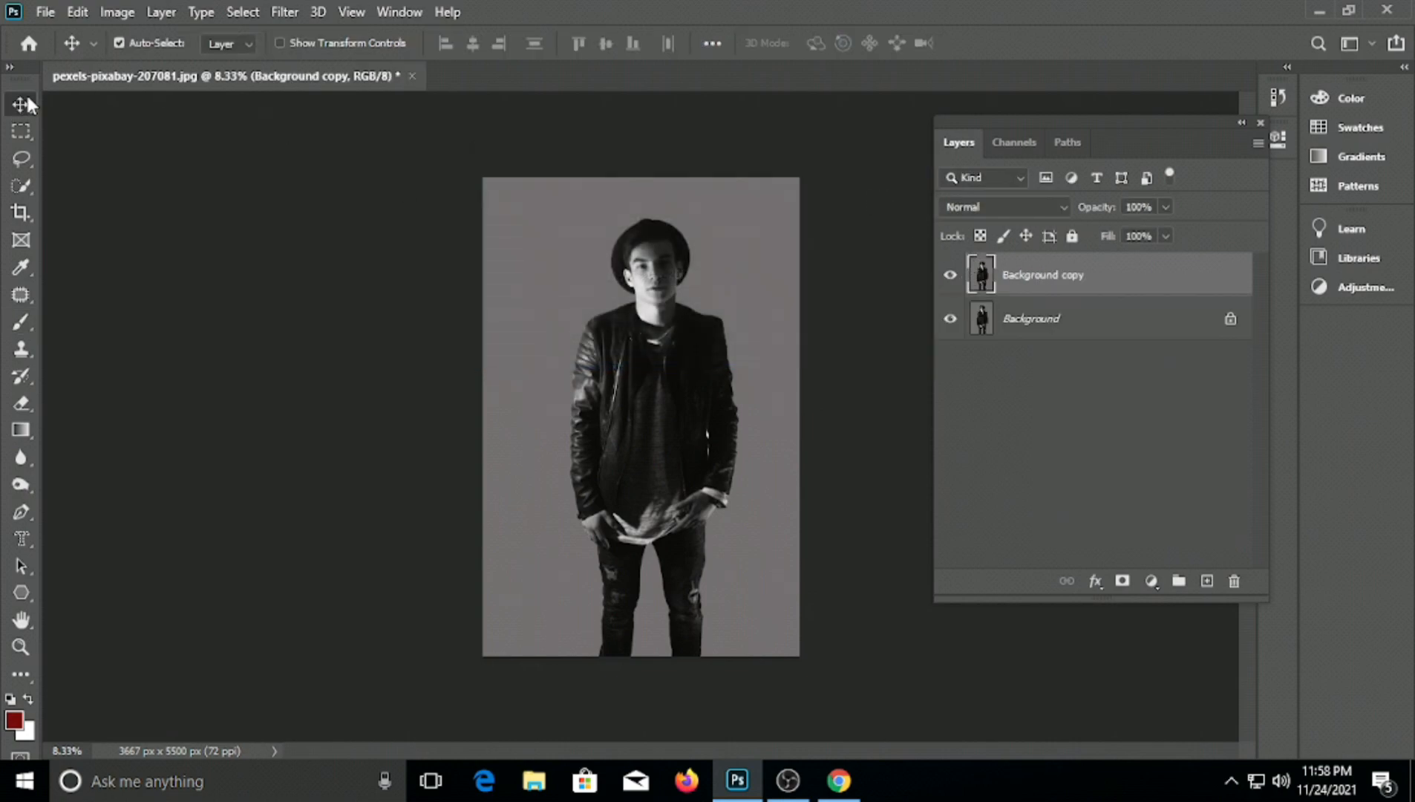
Choose the Brush tool and reduce its soft tip's size to 39 px
left_click(22, 322)
right_click(23, 321)
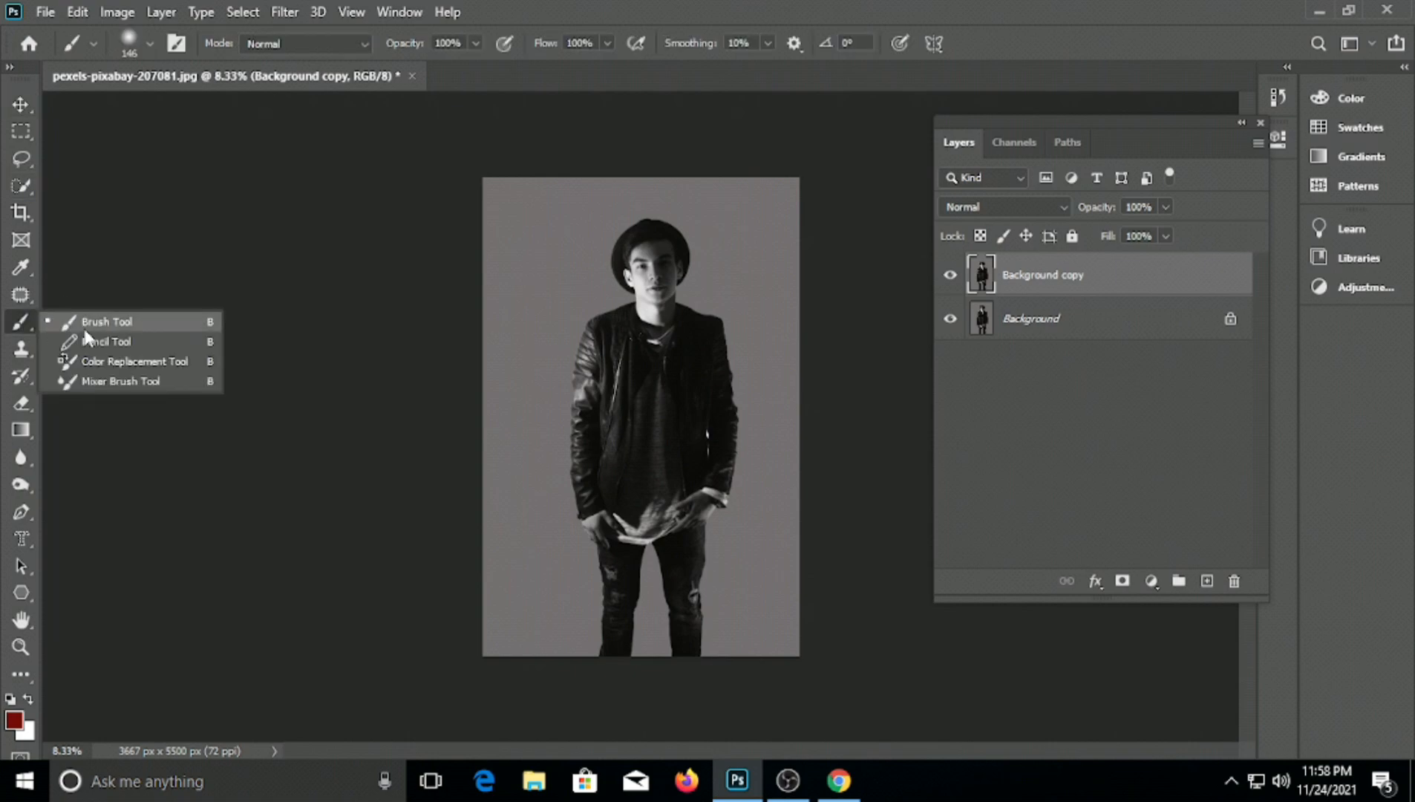
left_click(90, 317)
left_click(145, 46)
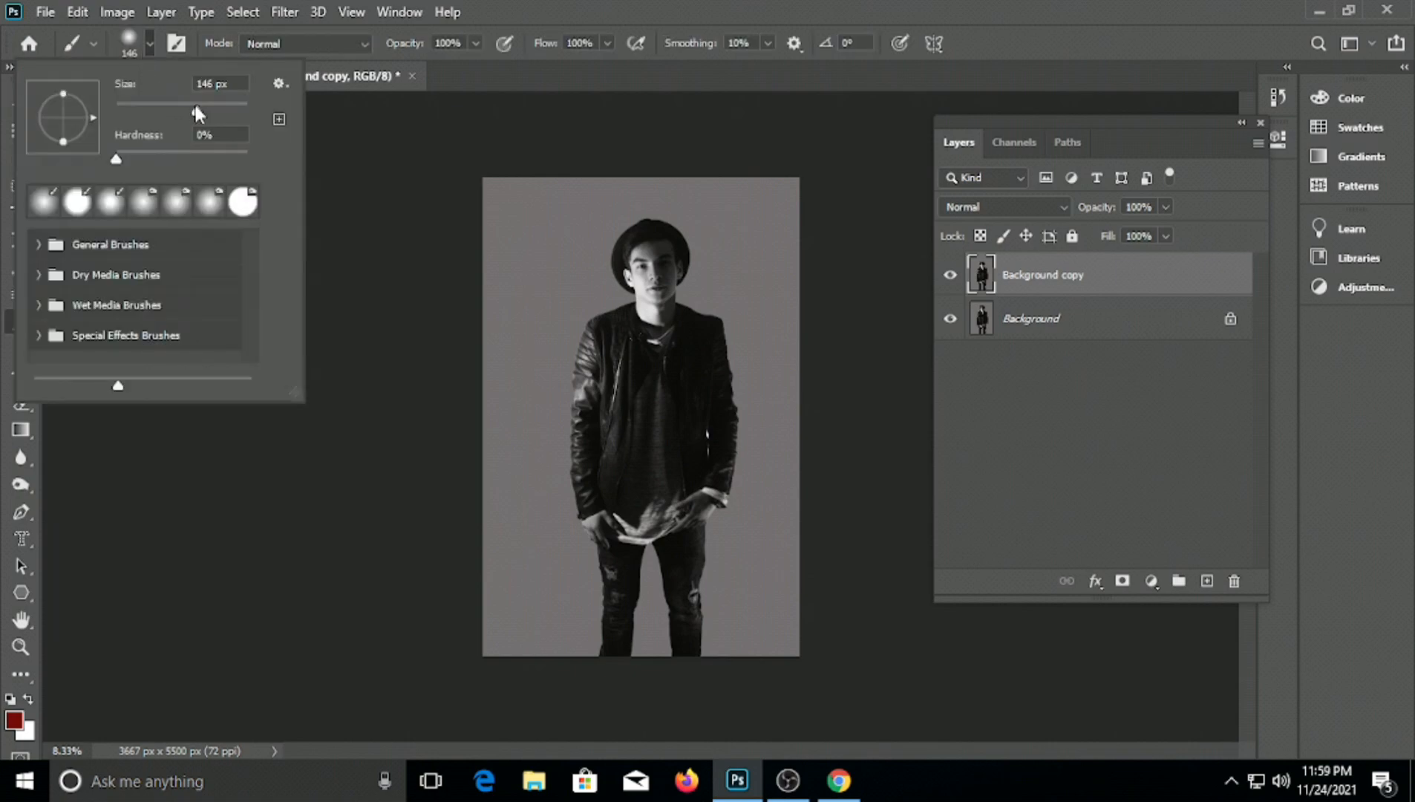
left_click_drag(197, 110, 141, 108)
left_click(367, 225)
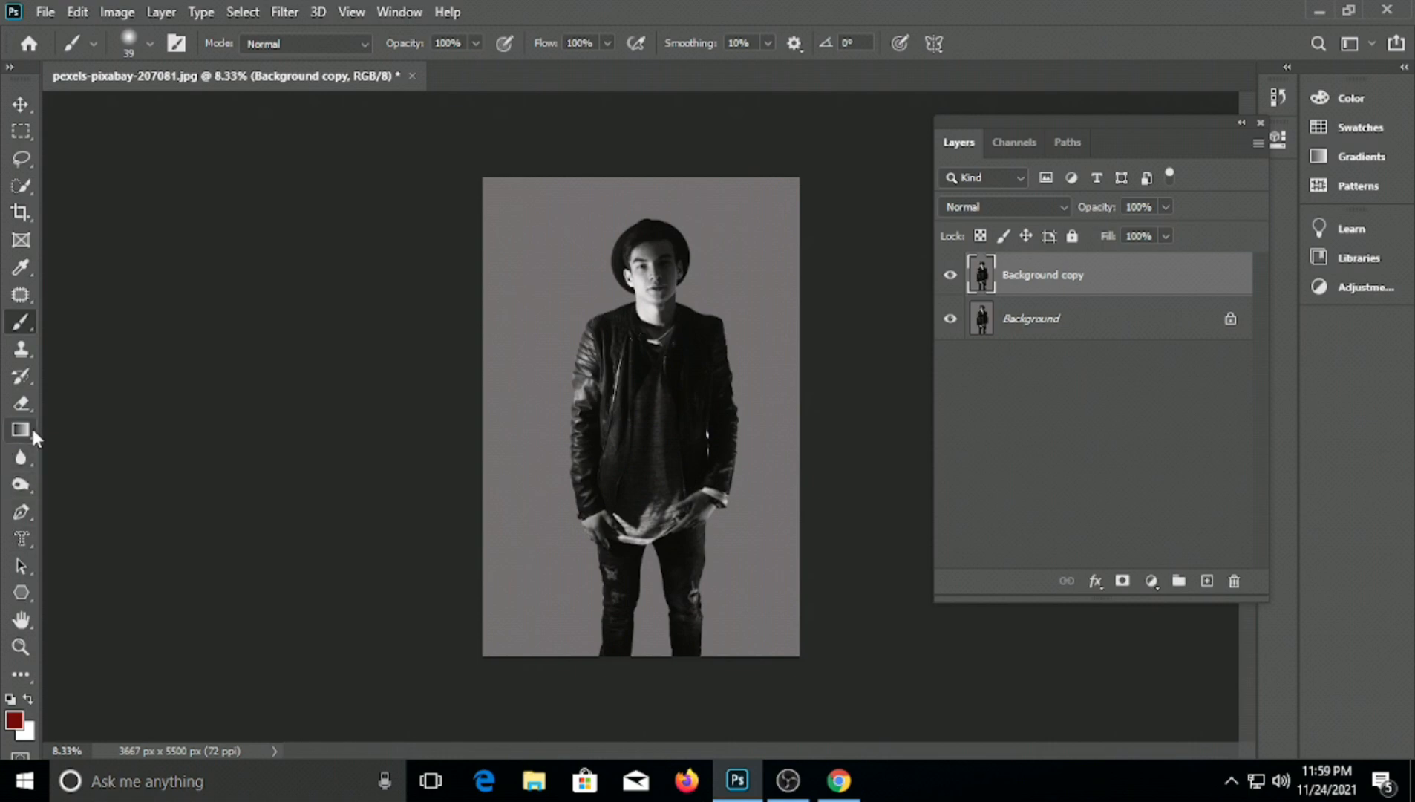
Change the foreground colour from the dark red to near-white
left_click(15, 719)
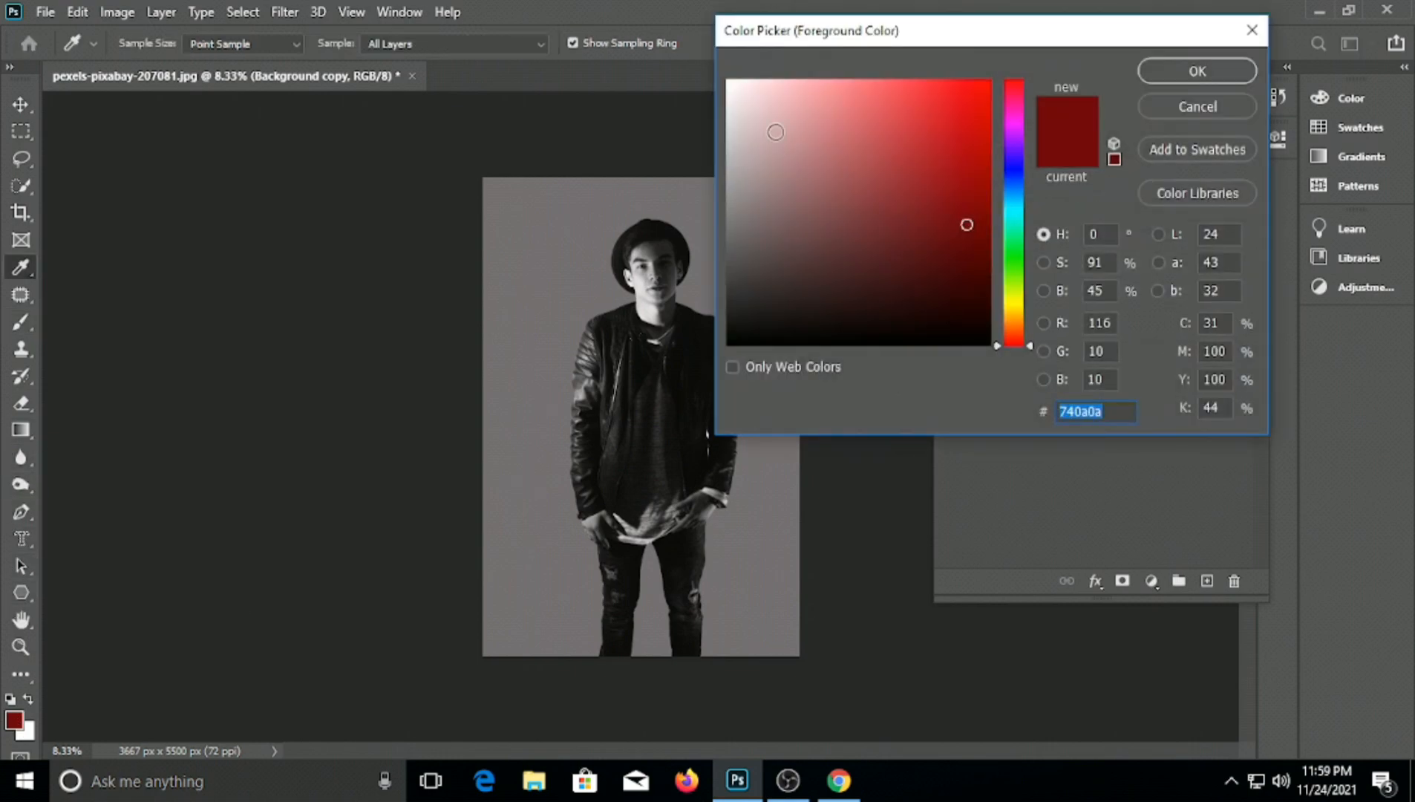
left_click(730, 80)
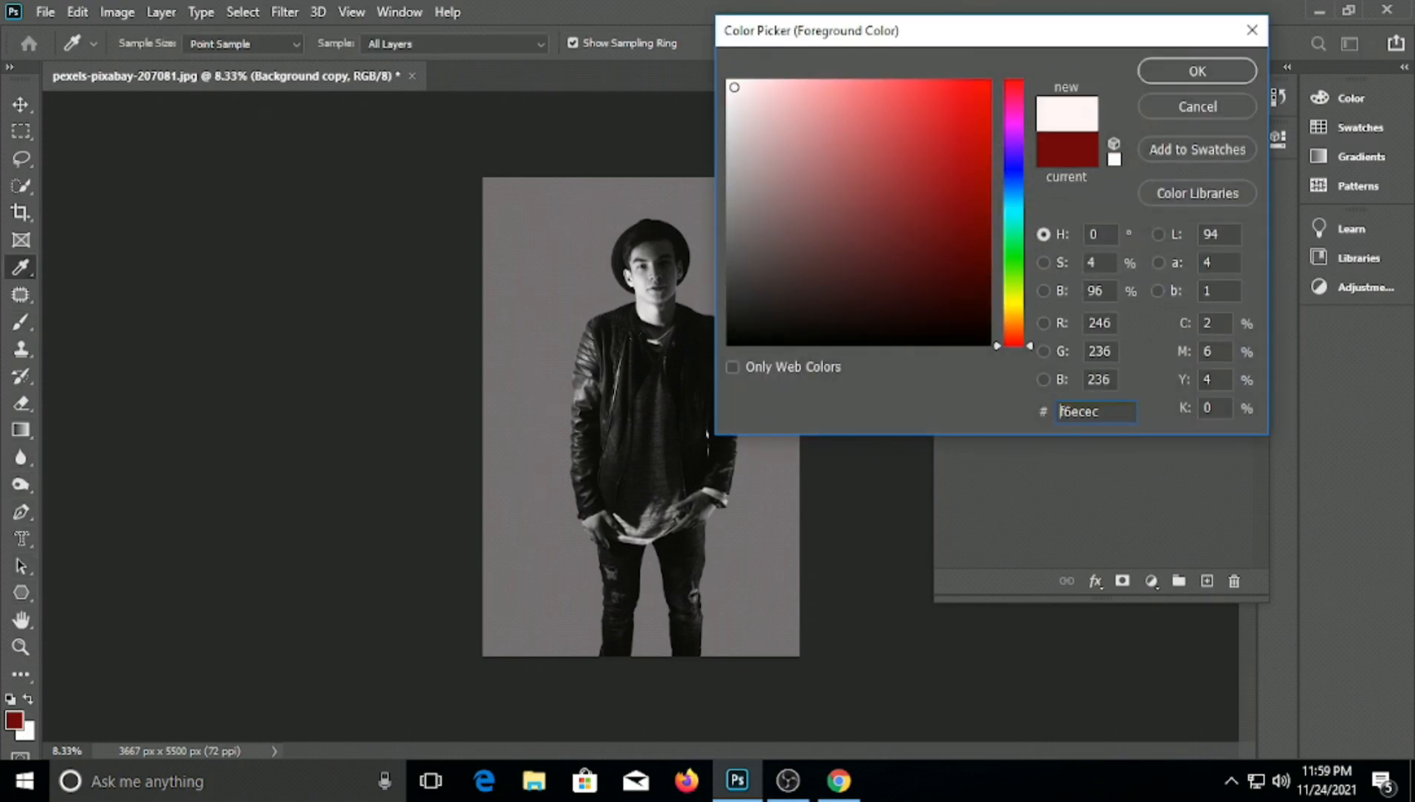
left_click(1163, 68)
left_click(15, 107)
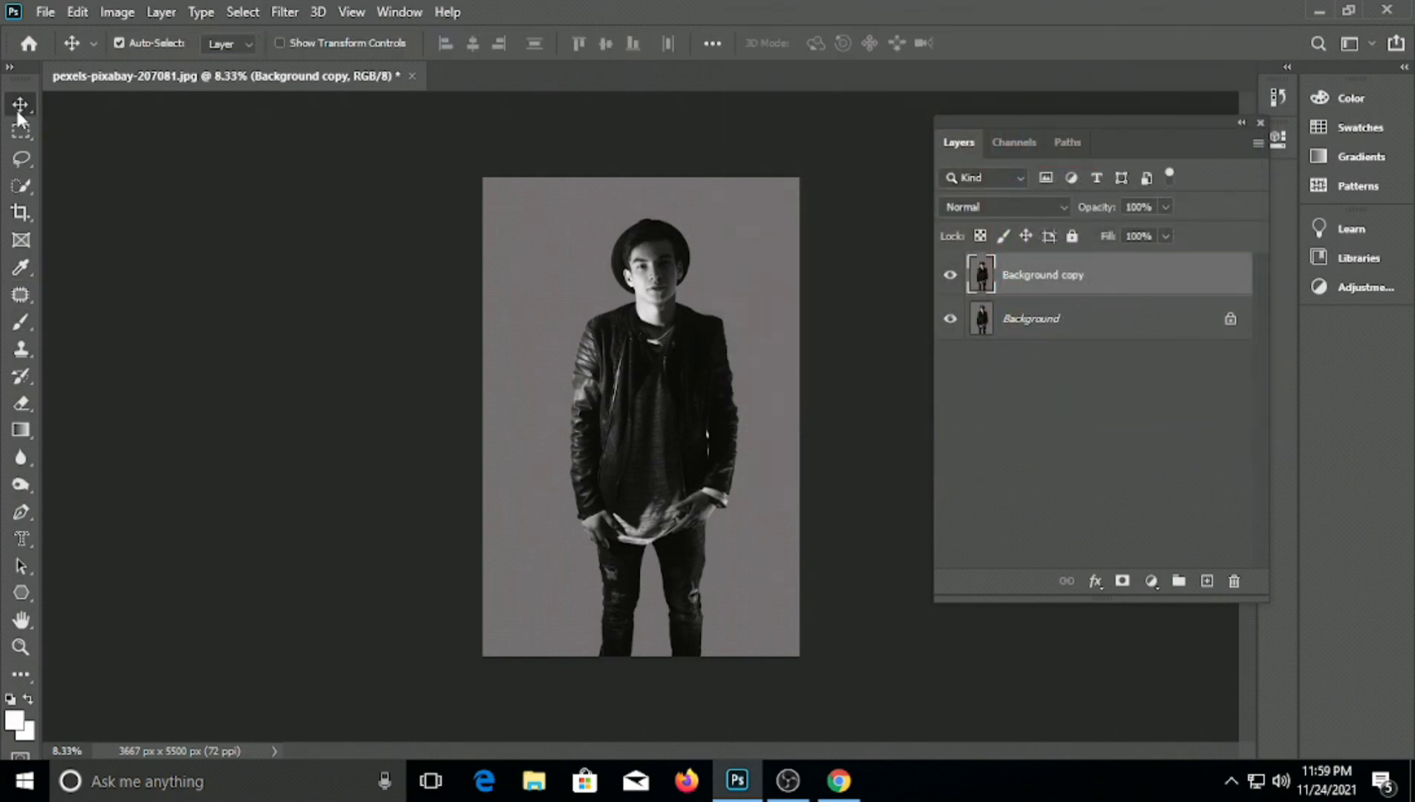
On a new layer above Background copy, draw a closed triangular path across the man's shoulders and chest with the Pen tool
left_click(20, 511)
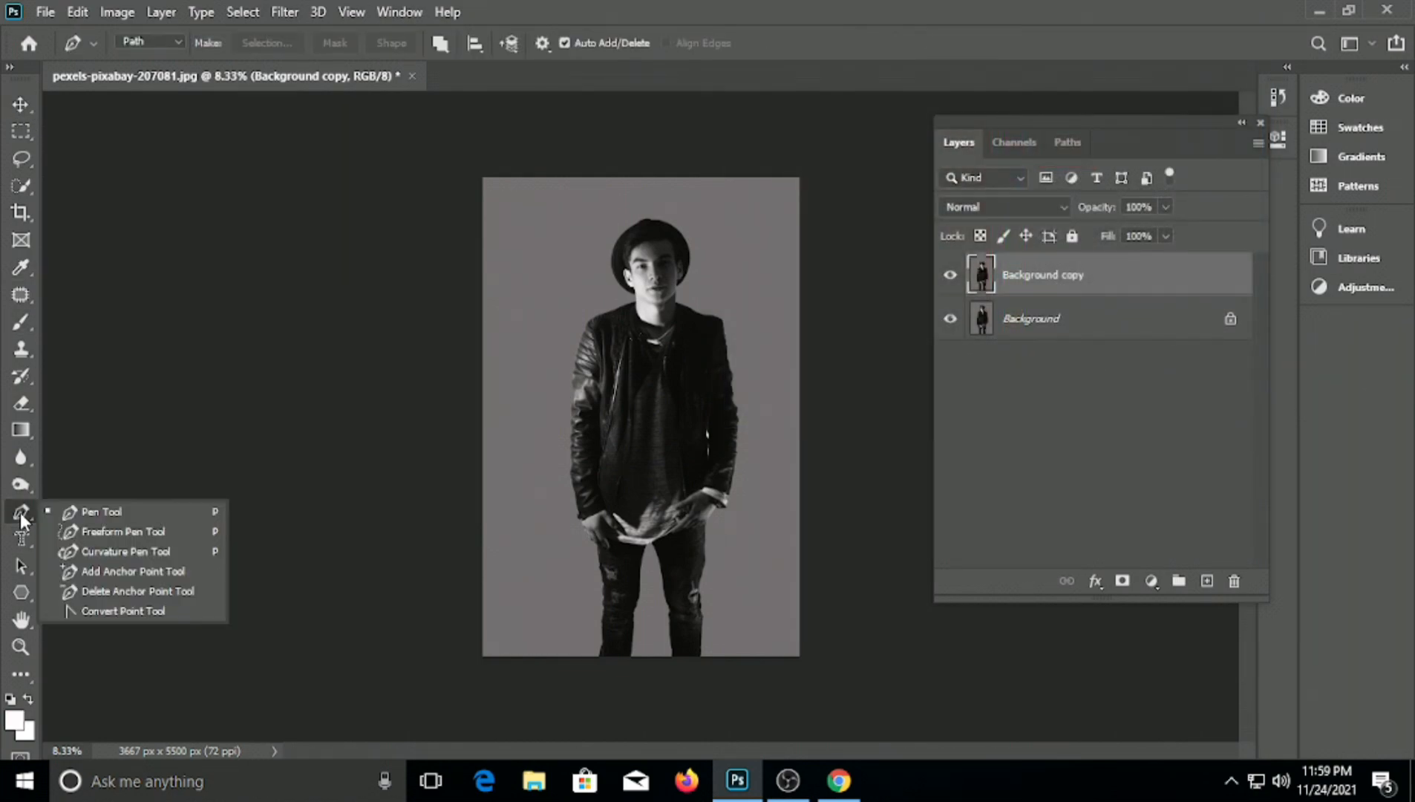
left_click(96, 511)
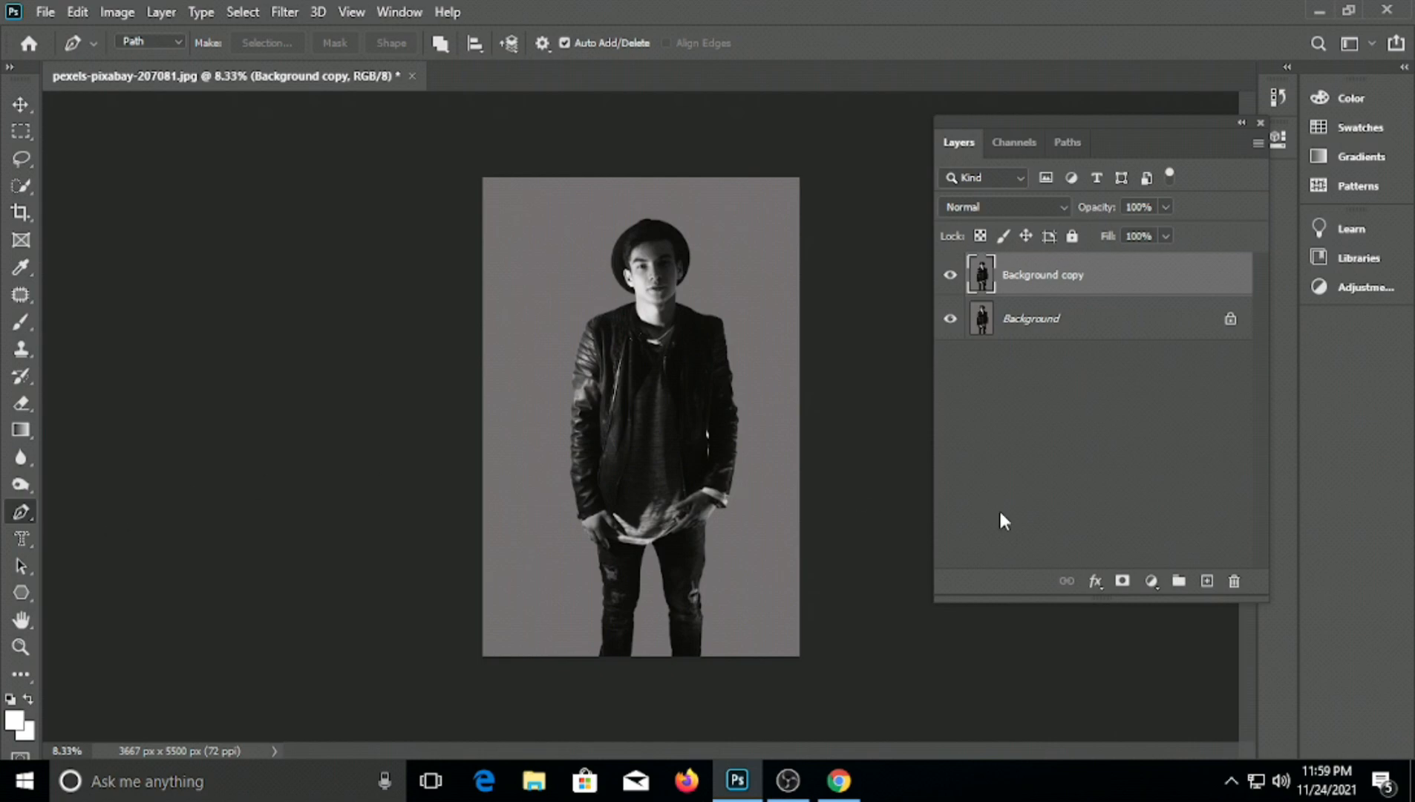
left_click(1207, 581)
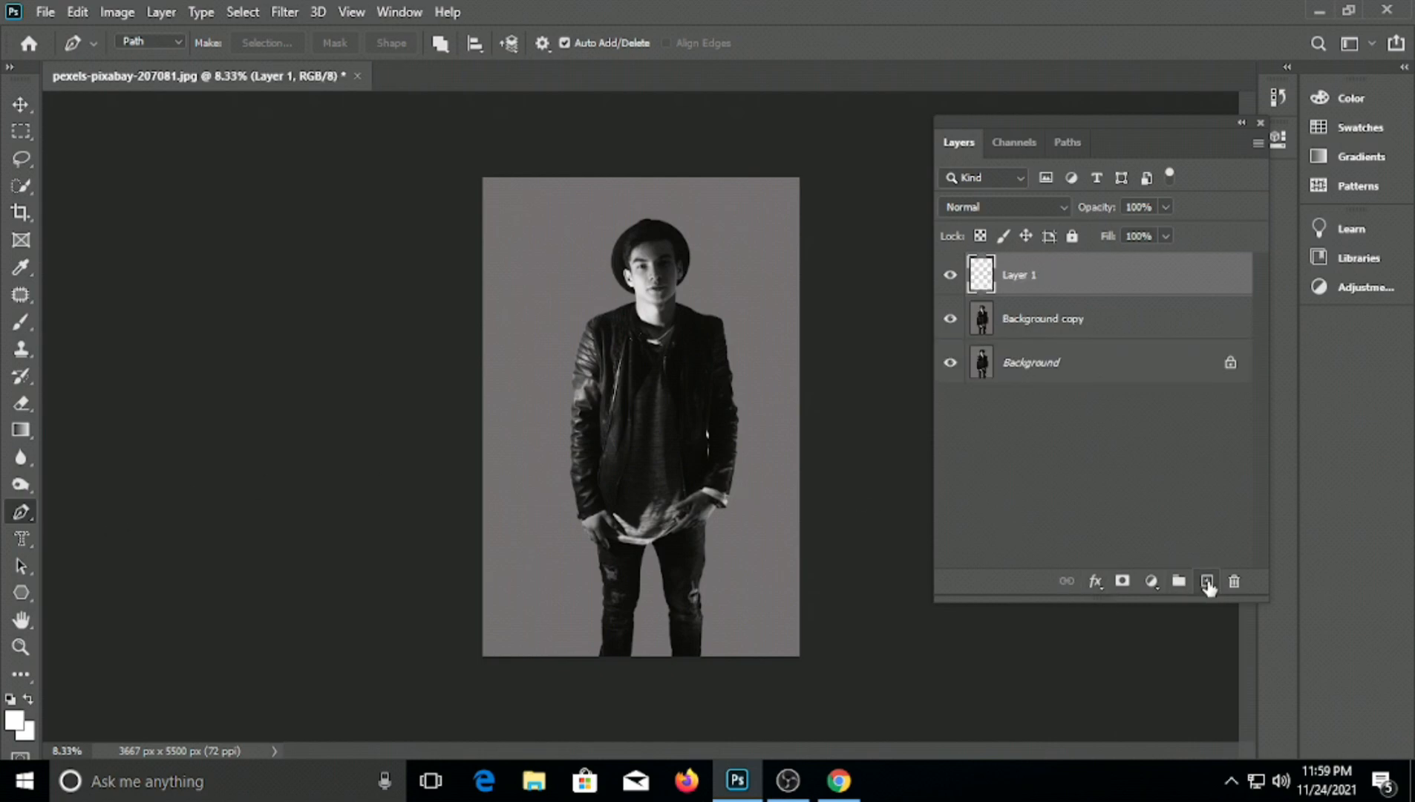
left_click(591, 277)
left_click(740, 327)
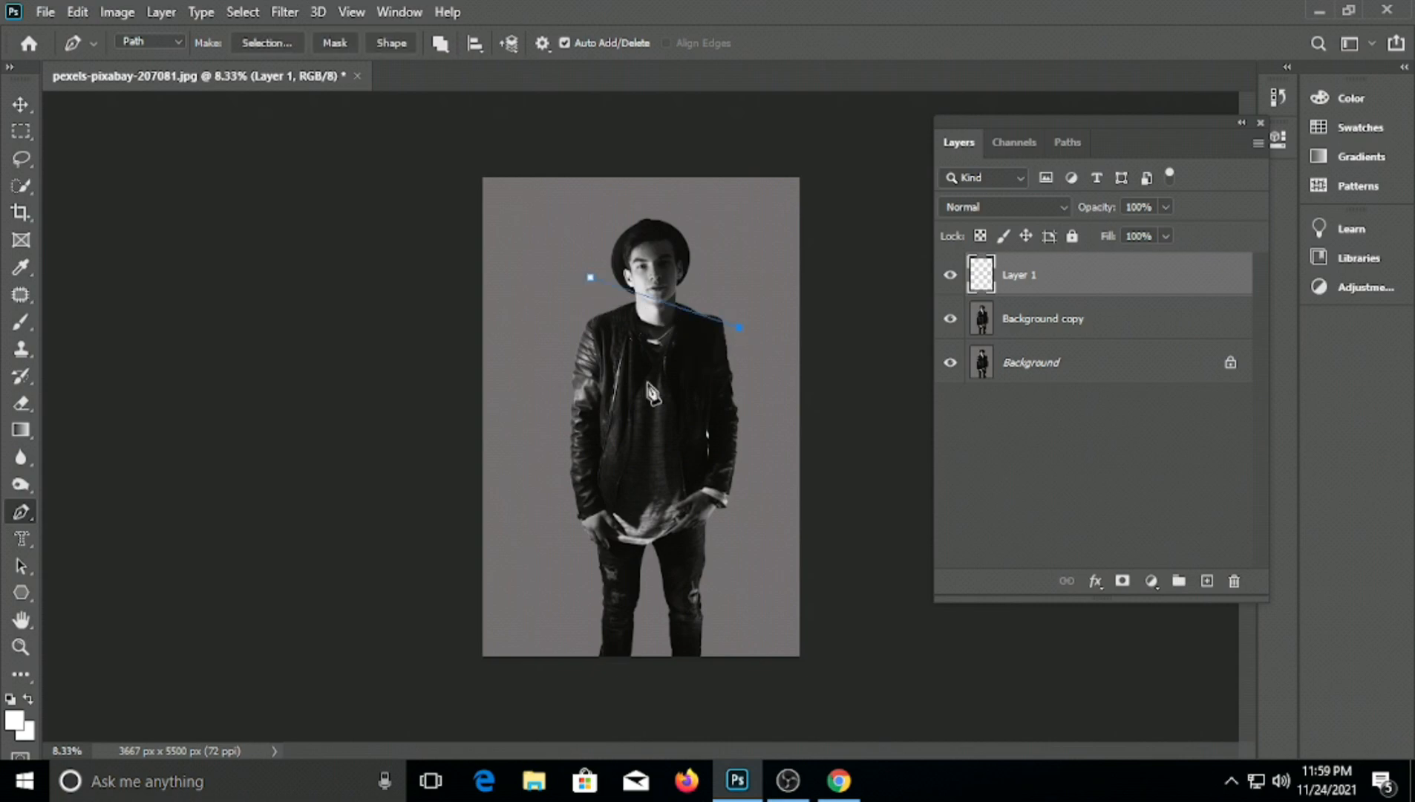
left_click(569, 412)
left_click(590, 278)
Stroke the triangular path using the Brush without simulated pressure, and delete the path
right_click(624, 295)
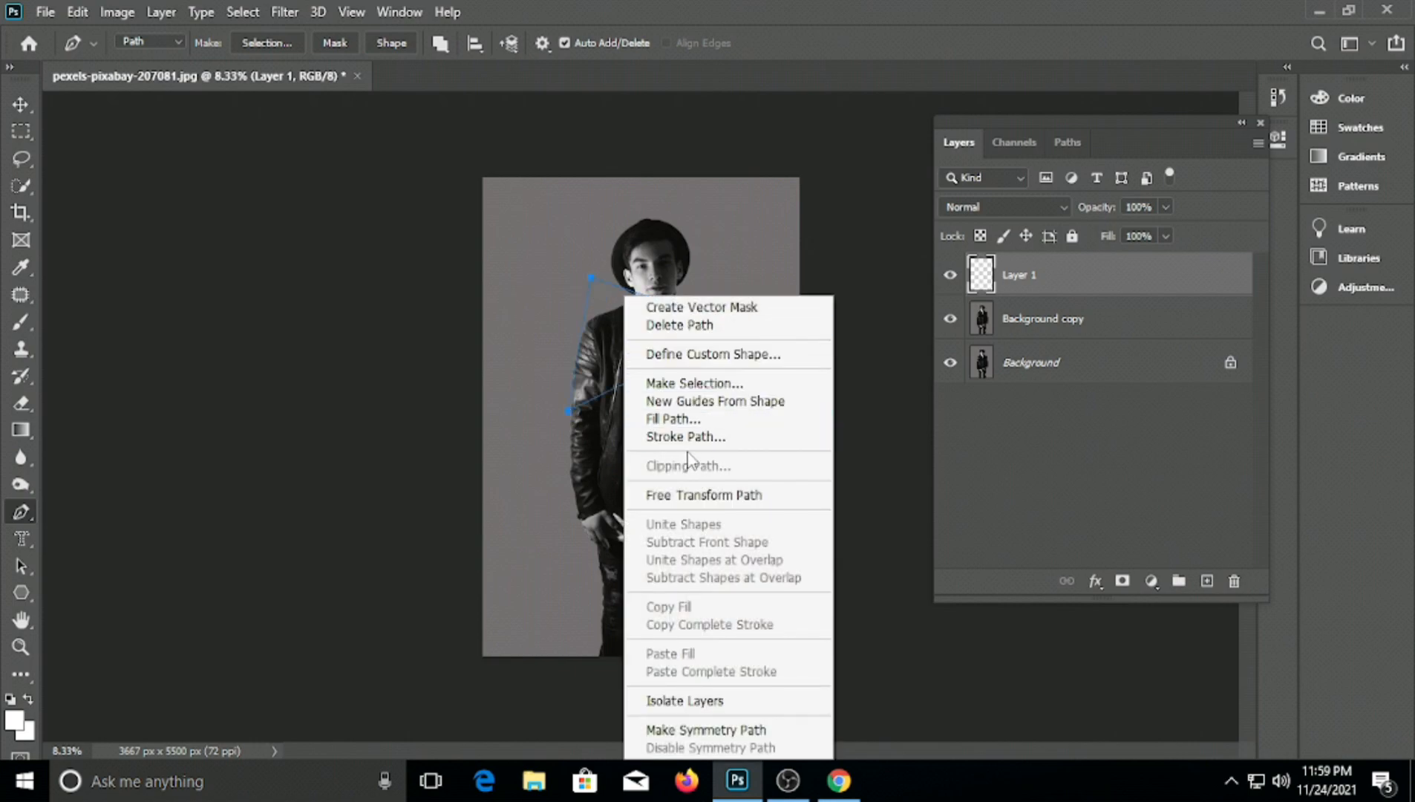
left_click(705, 436)
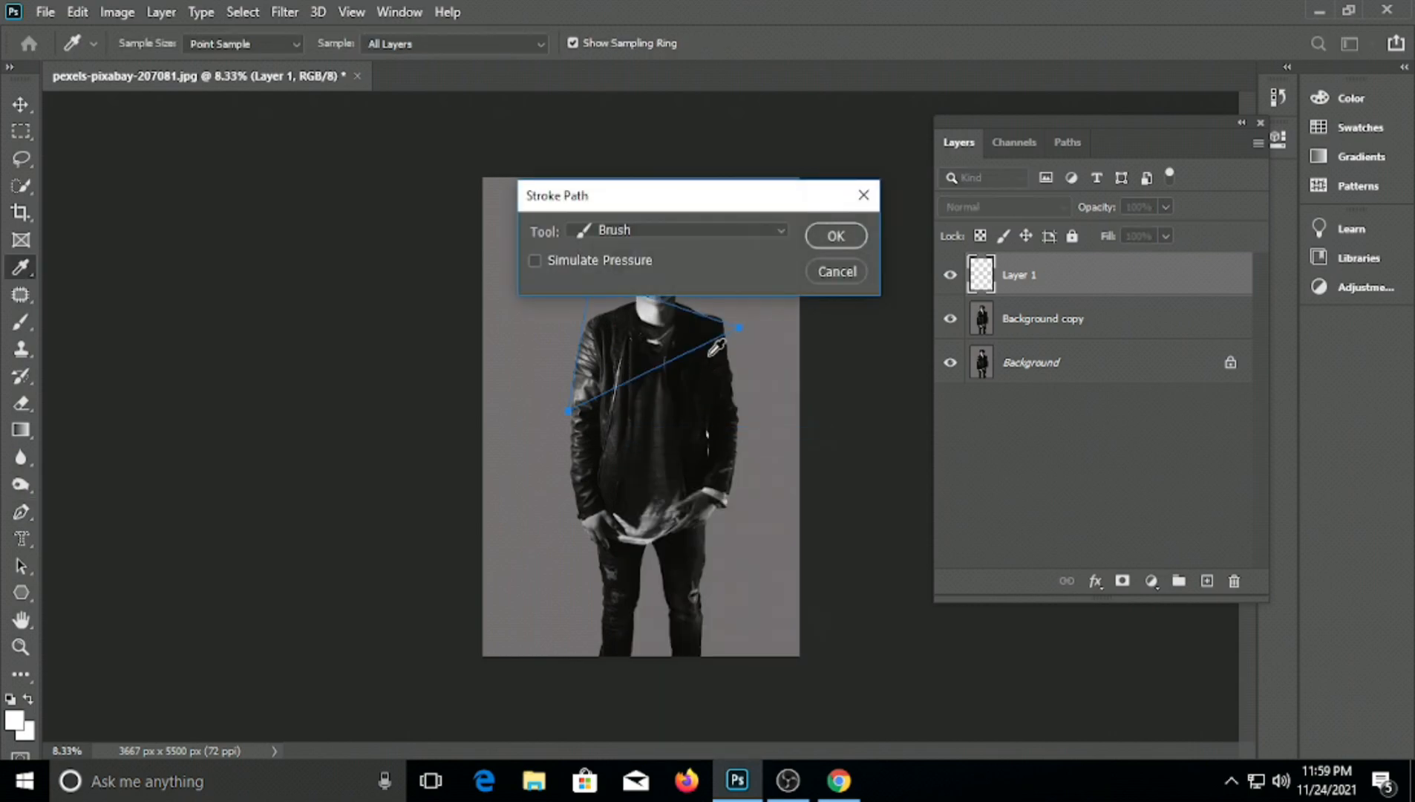
left_click(732, 229)
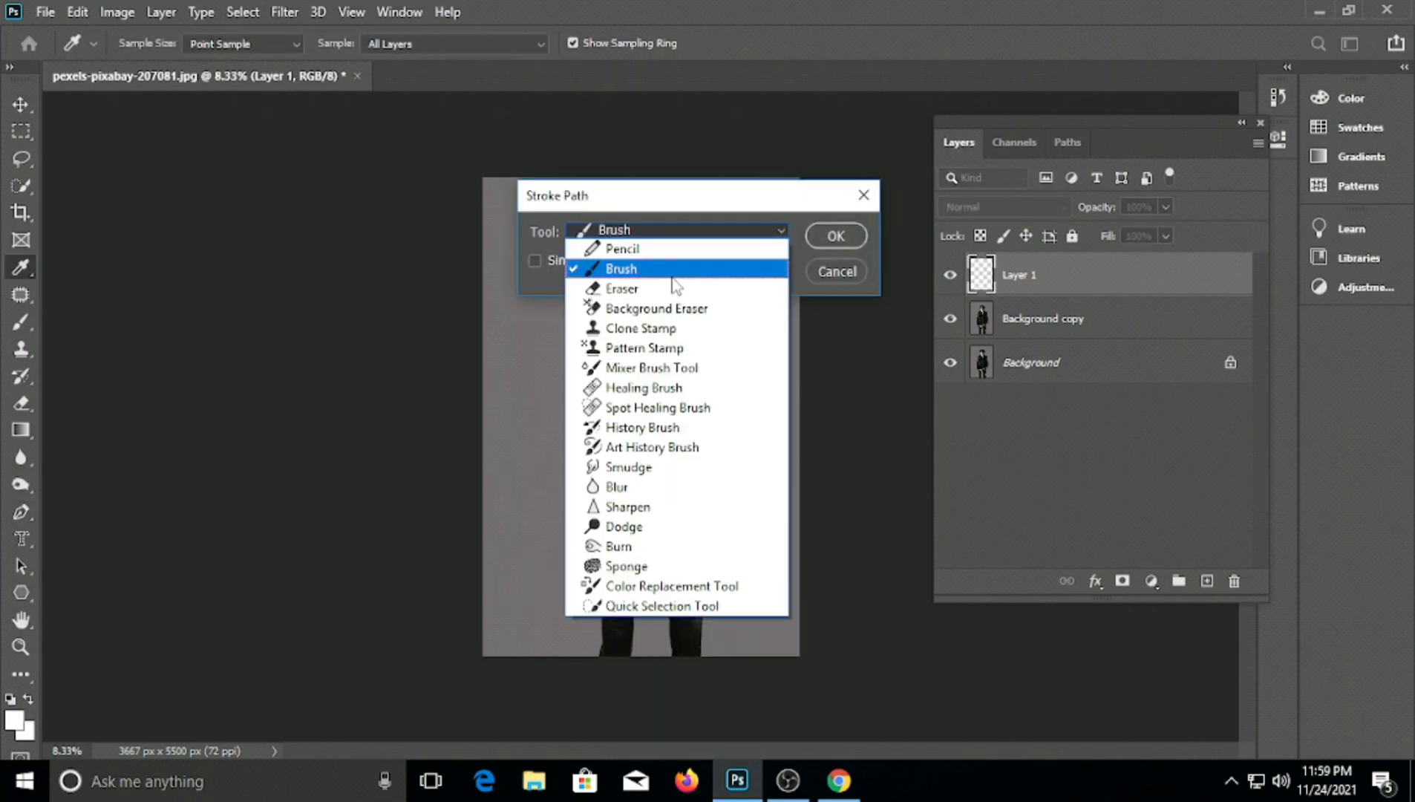
left_click(691, 273)
left_click(836, 236)
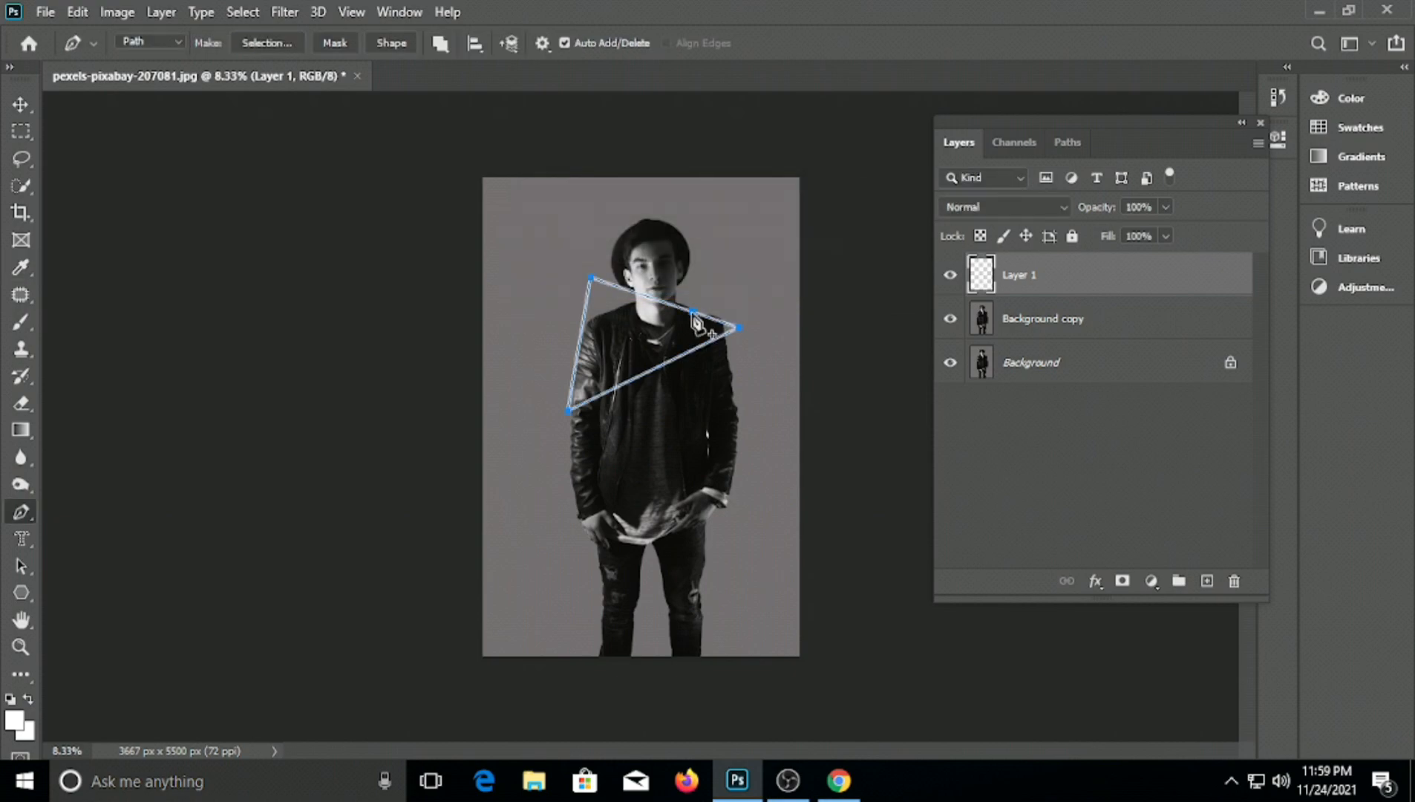
right_click(643, 324)
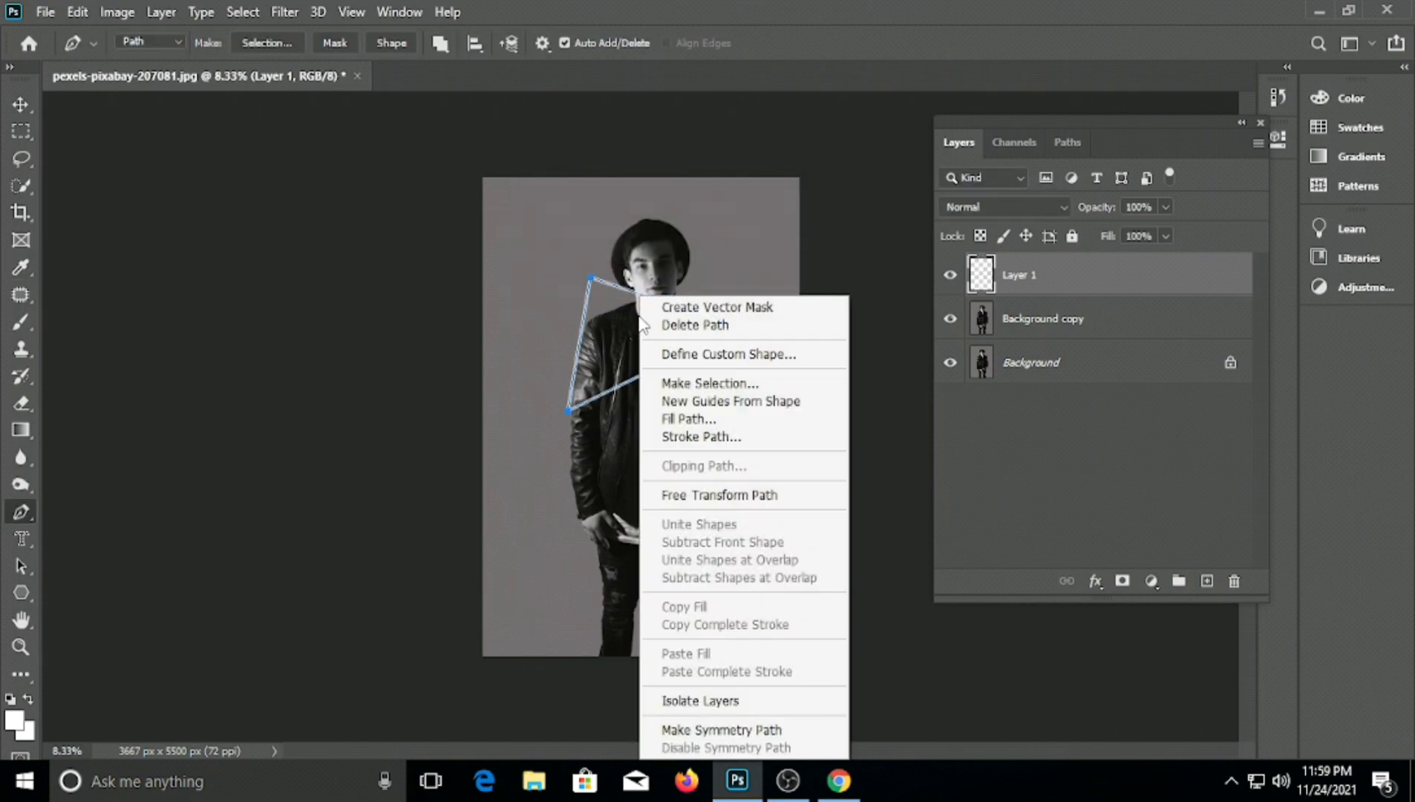
left_click(672, 325)
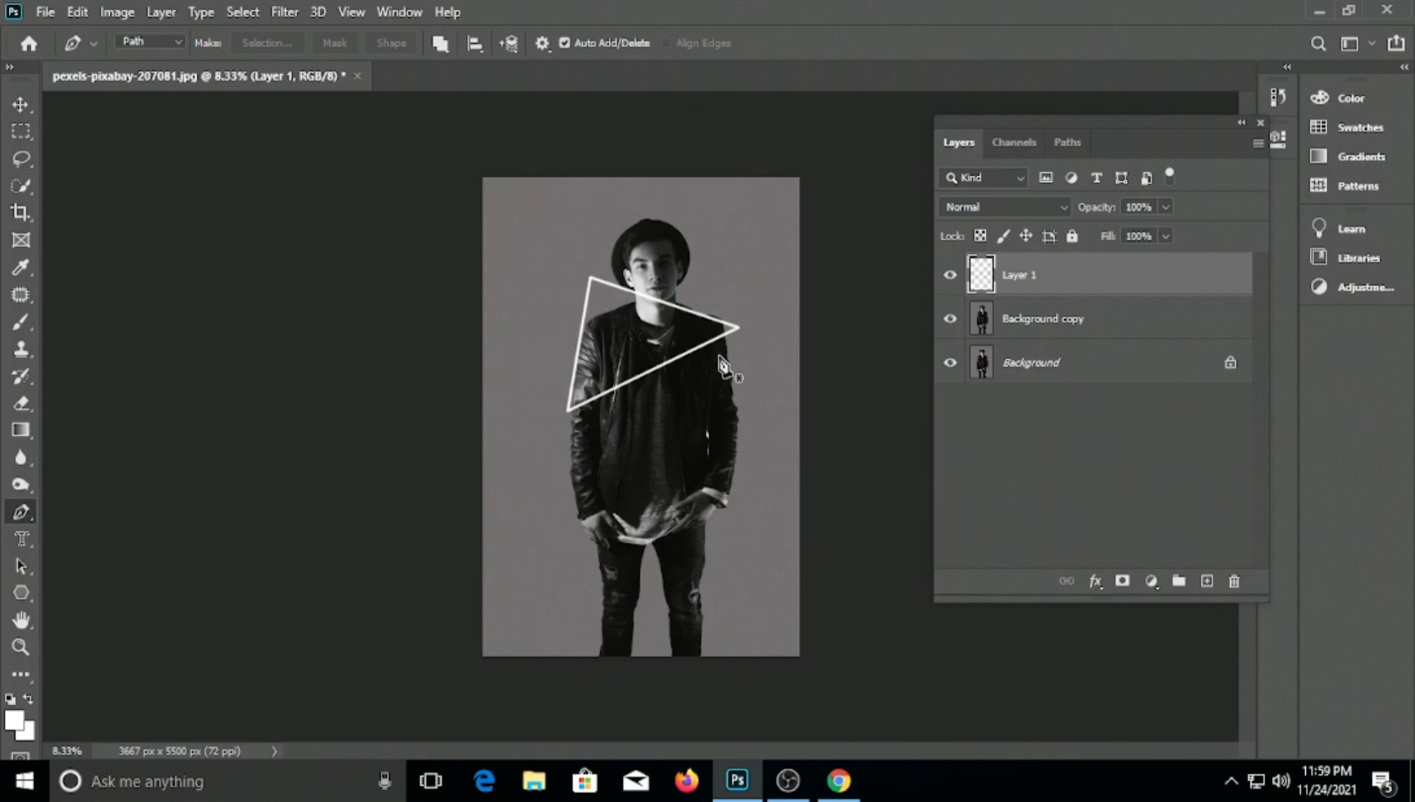
Free-transform the stroked triangle, enlarging and rotating it to point downward with its flat edge level across the man's face
key("ctrl+t")
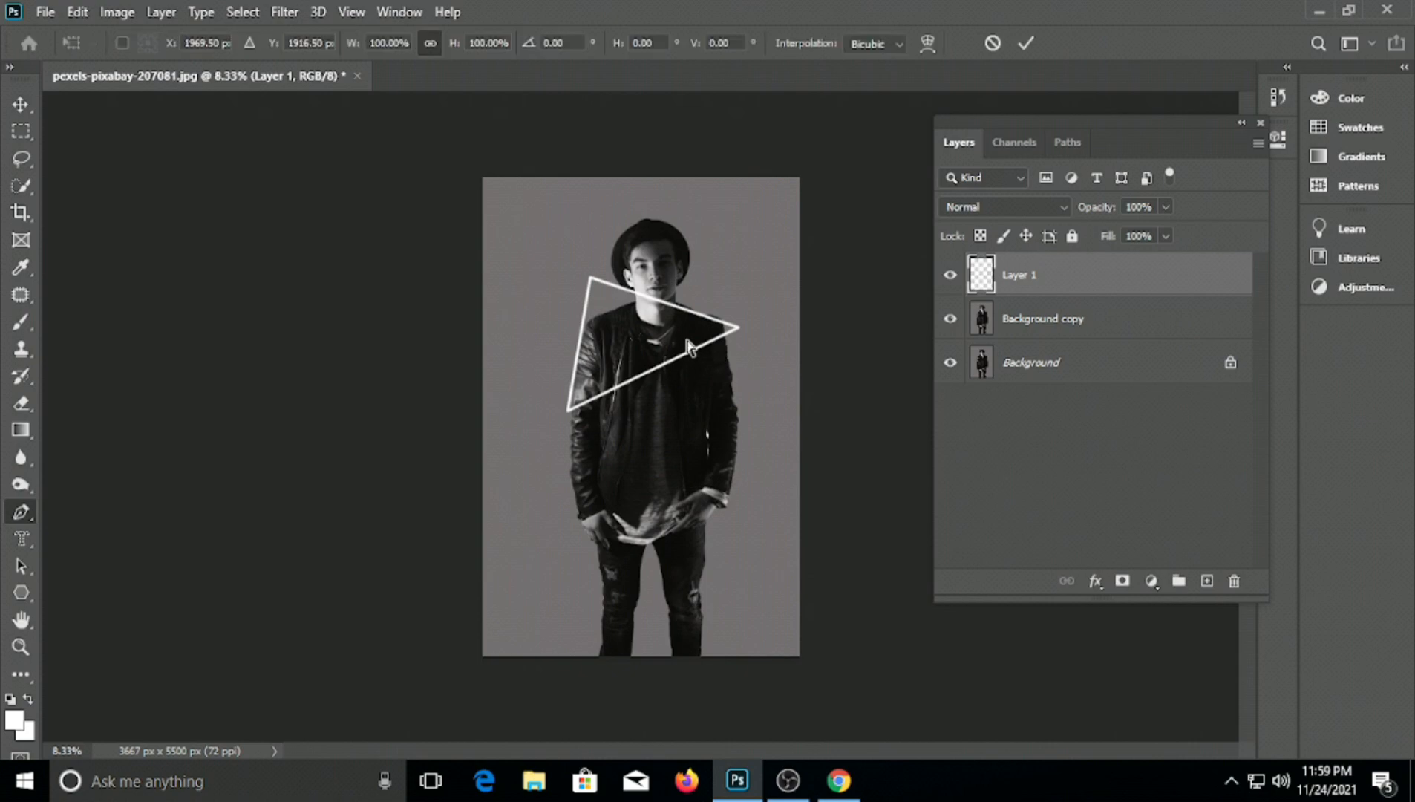
left_click_drag(665, 346, 696, 331)
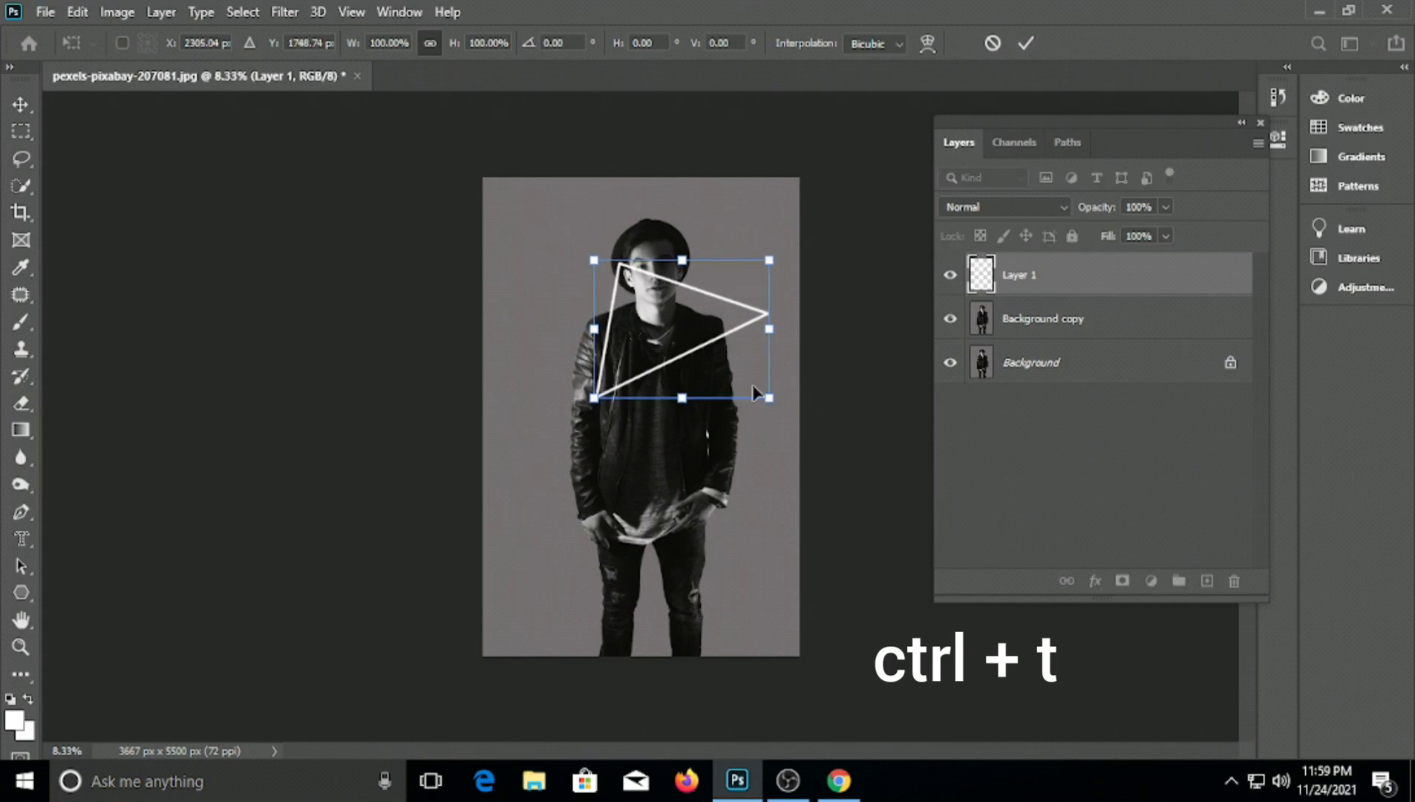
left_click_drag(752, 384, 771, 331)
left_click_drag(645, 359, 646, 337)
left_click_drag(571, 299, 515, 247)
left_click_drag(751, 248, 770, 253)
left_click_drag(514, 247, 505, 243)
left_click_drag(769, 253, 774, 248)
left_click_drag(698, 285, 697, 317)
left_click_drag(774, 279, 776, 278)
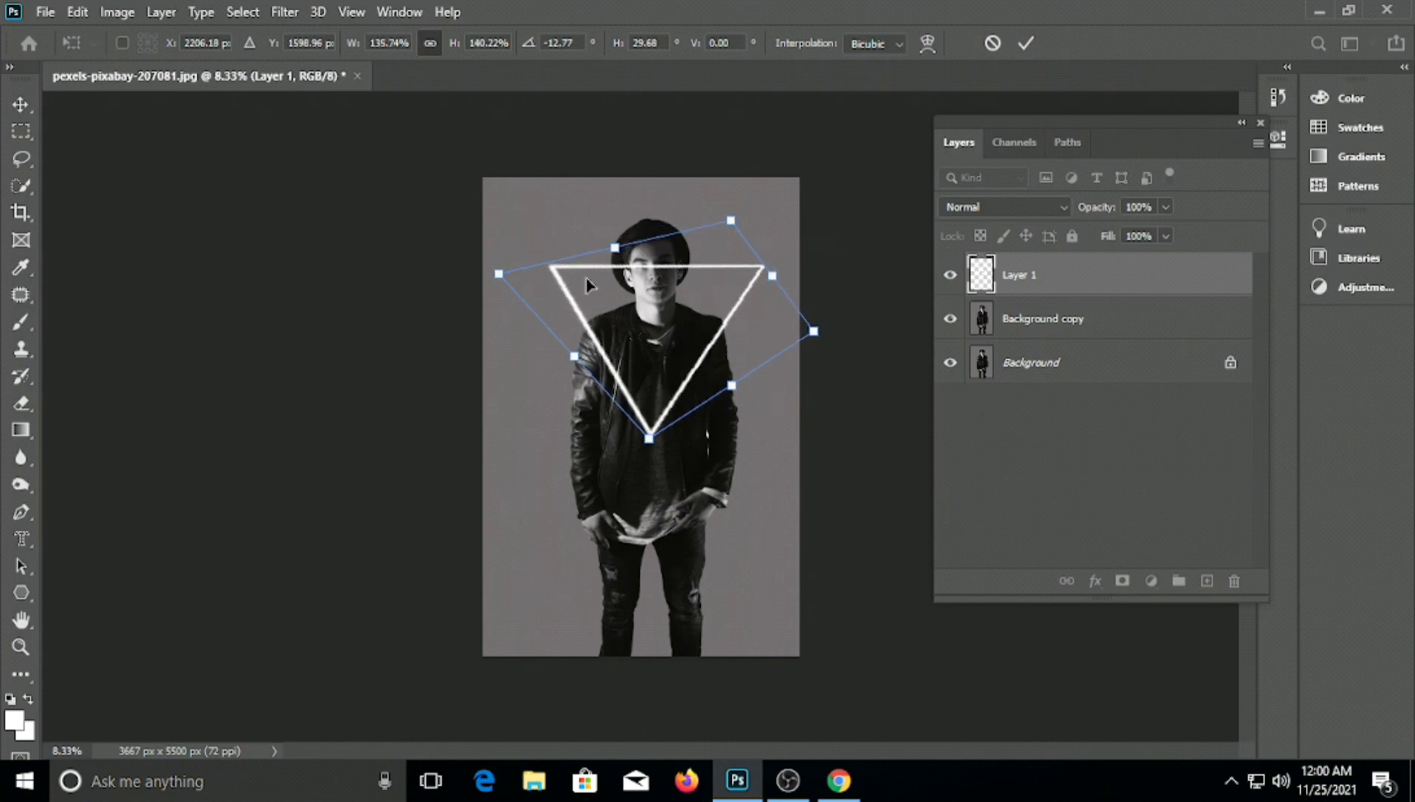
left_click_drag(498, 274, 499, 269)
left_click_drag(773, 276, 771, 270)
left_click(1026, 43)
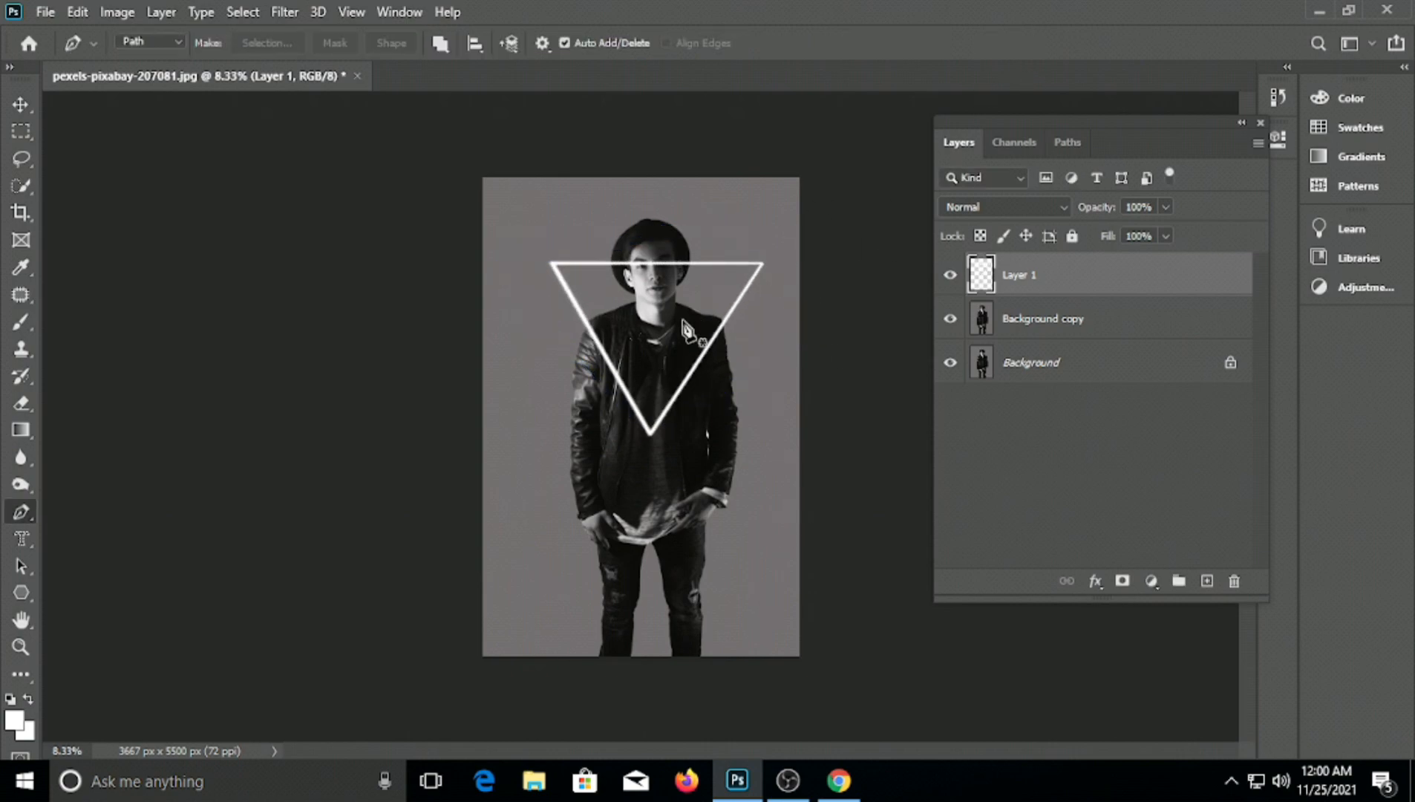
Shift the triangle slightly downward over the man's face and chest
key("ctrl+t")
left_click_drag(686, 281, 687, 284)
left_click(1023, 44)
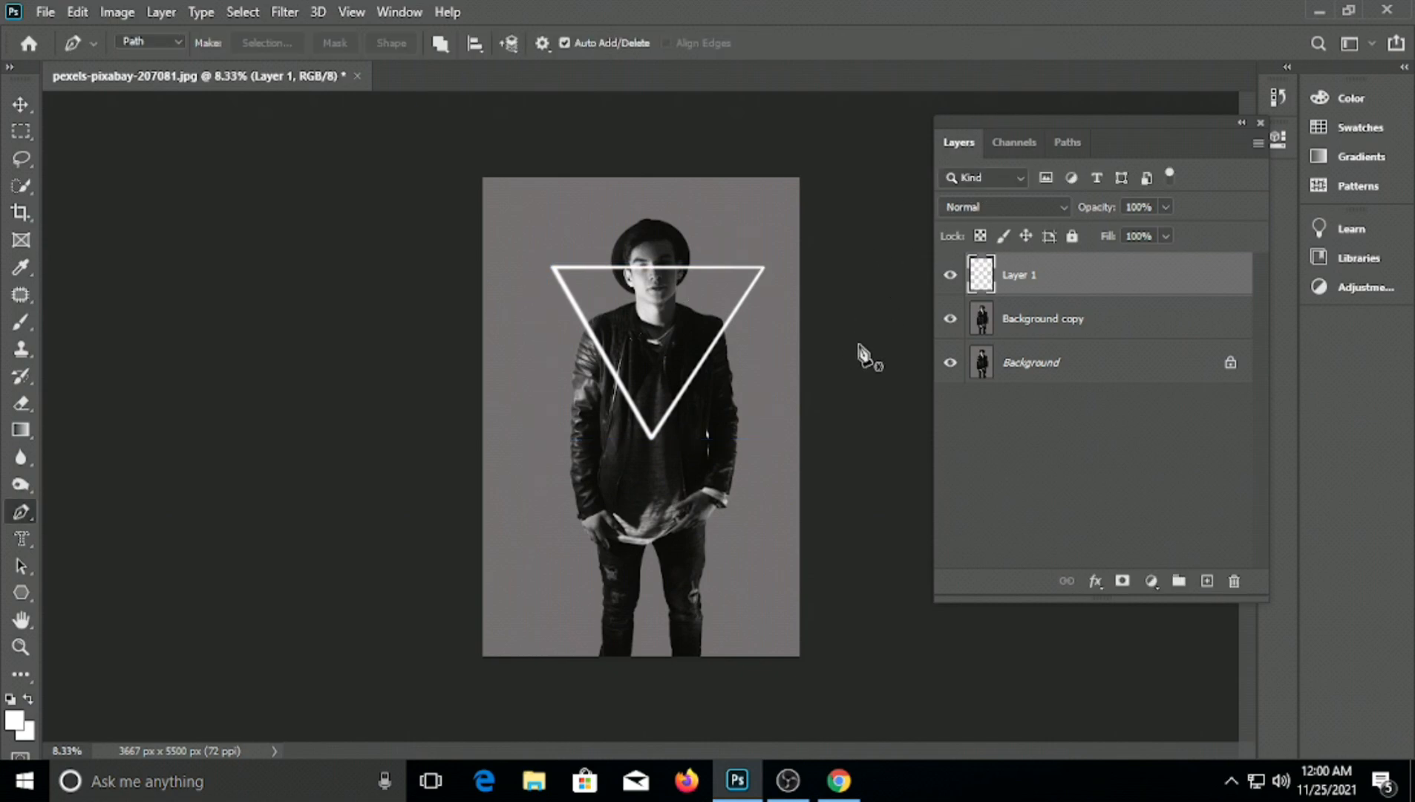
Enable an Outer Glow on the triangle's Layer 1 and set its blend mode to Normal
right_click(1113, 281)
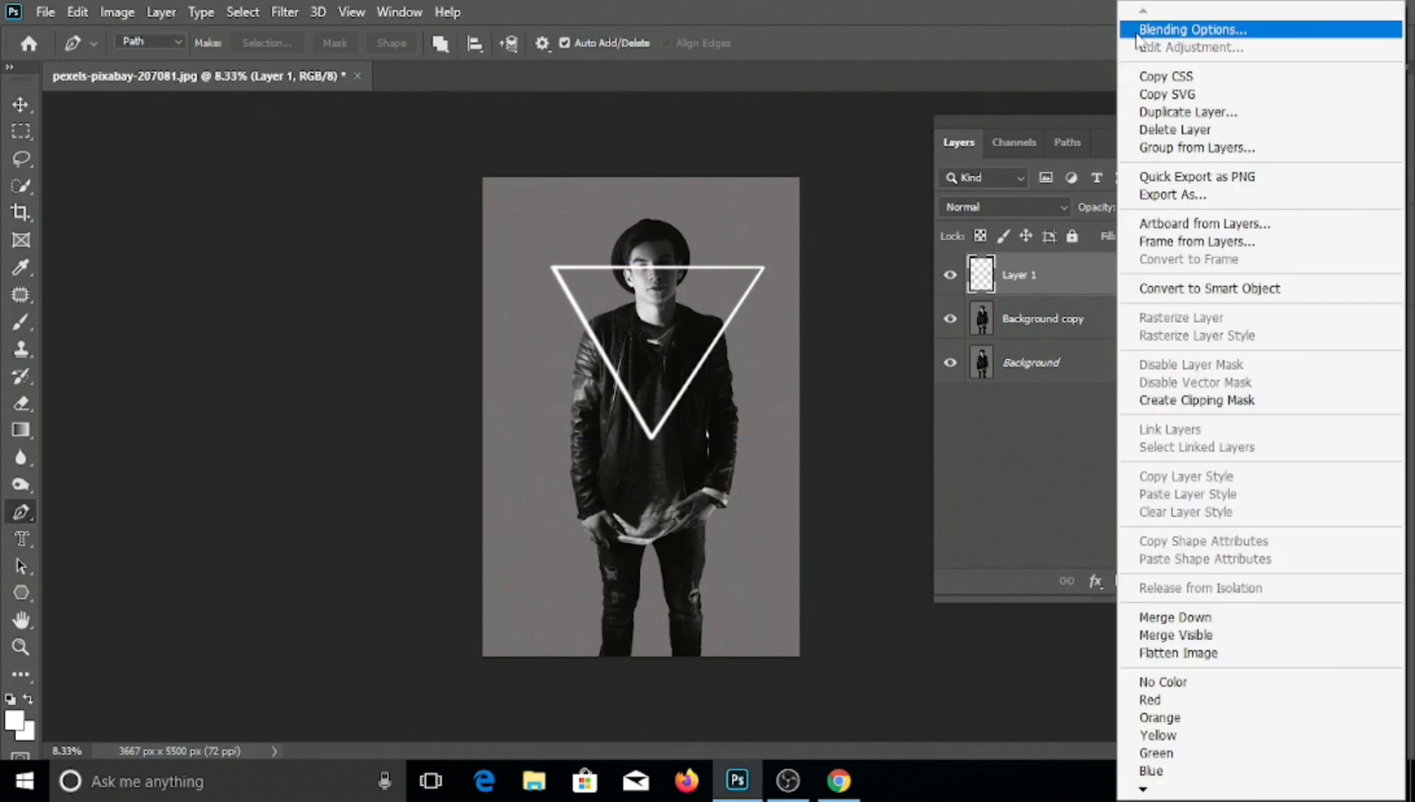
left_click(1193, 30)
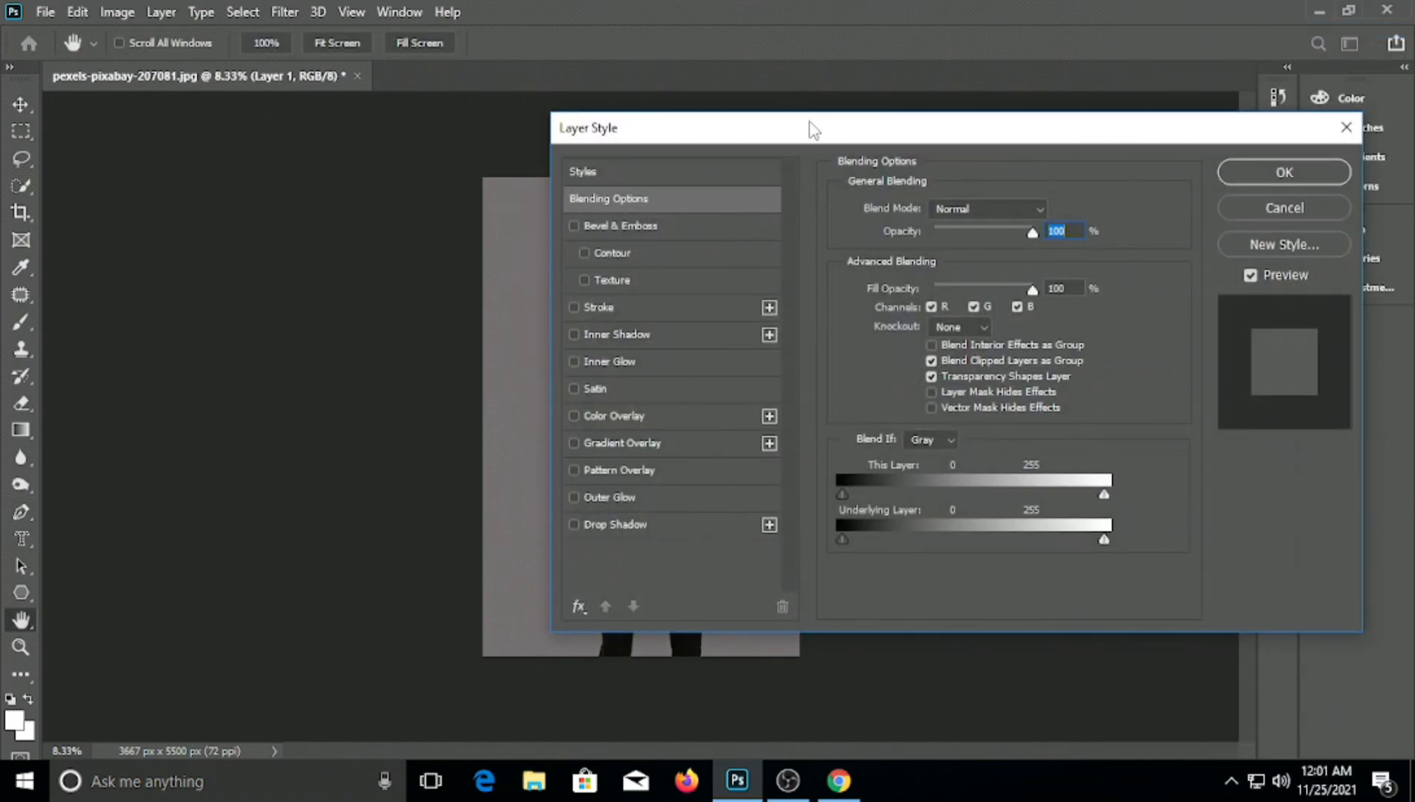
left_click_drag(815, 132, 1002, 91)
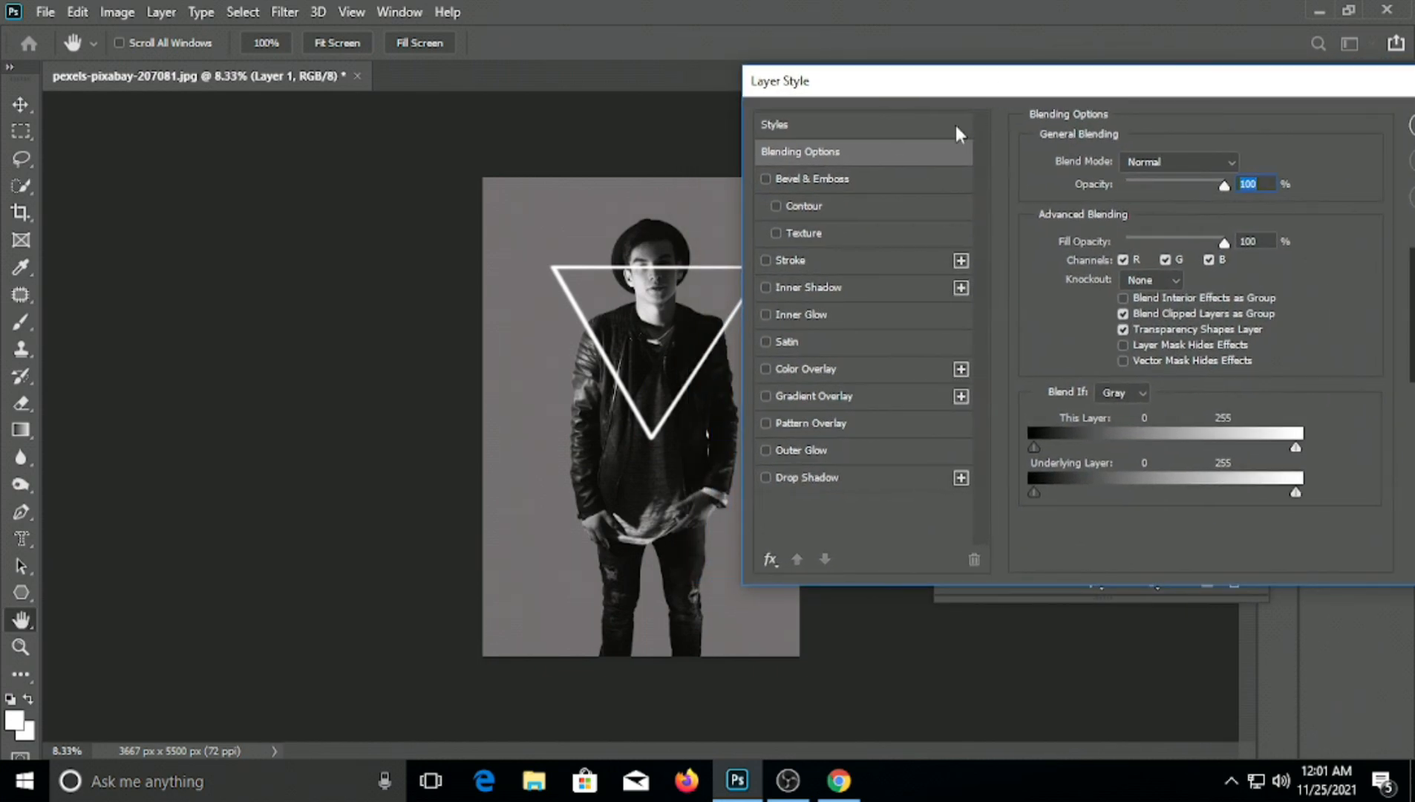
left_click(830, 448)
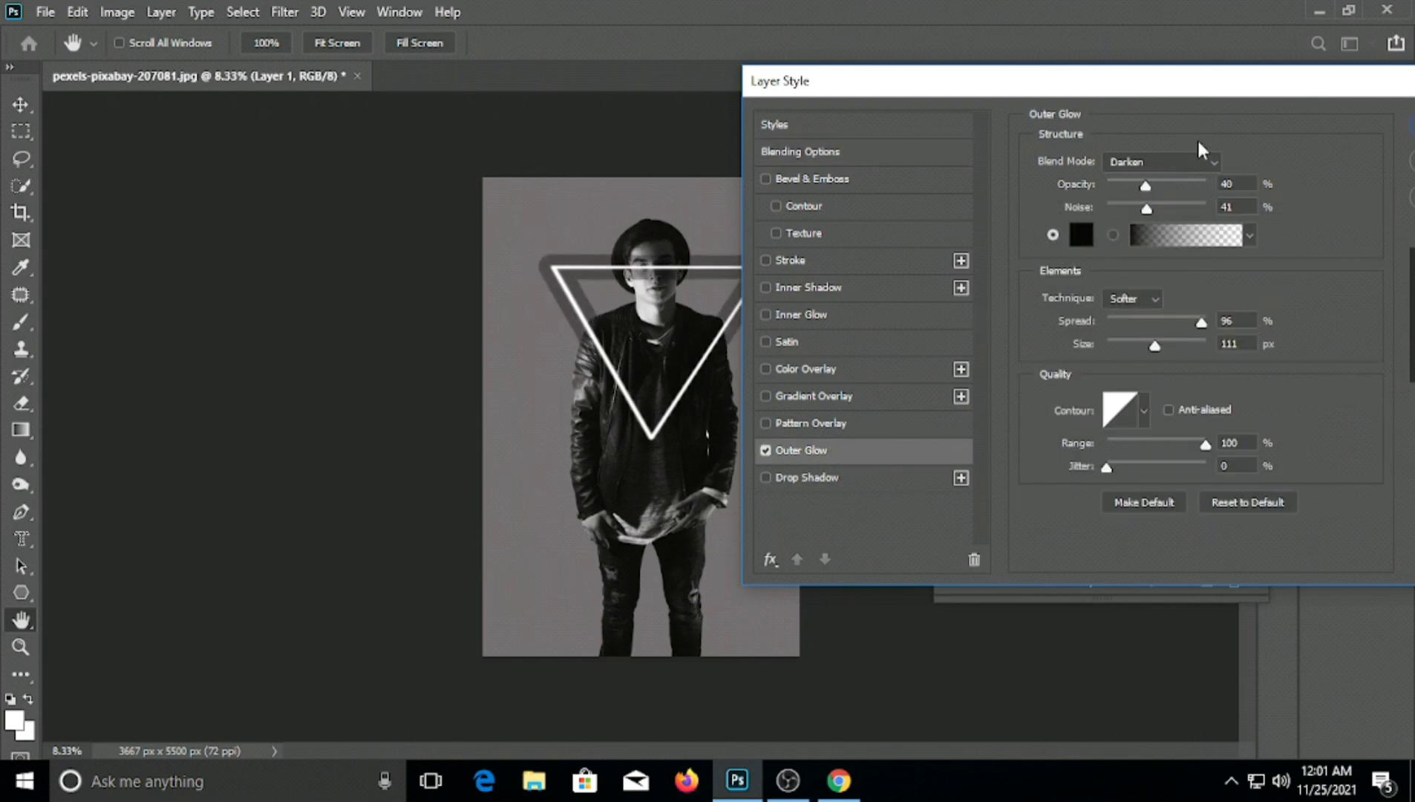
left_click(1205, 157)
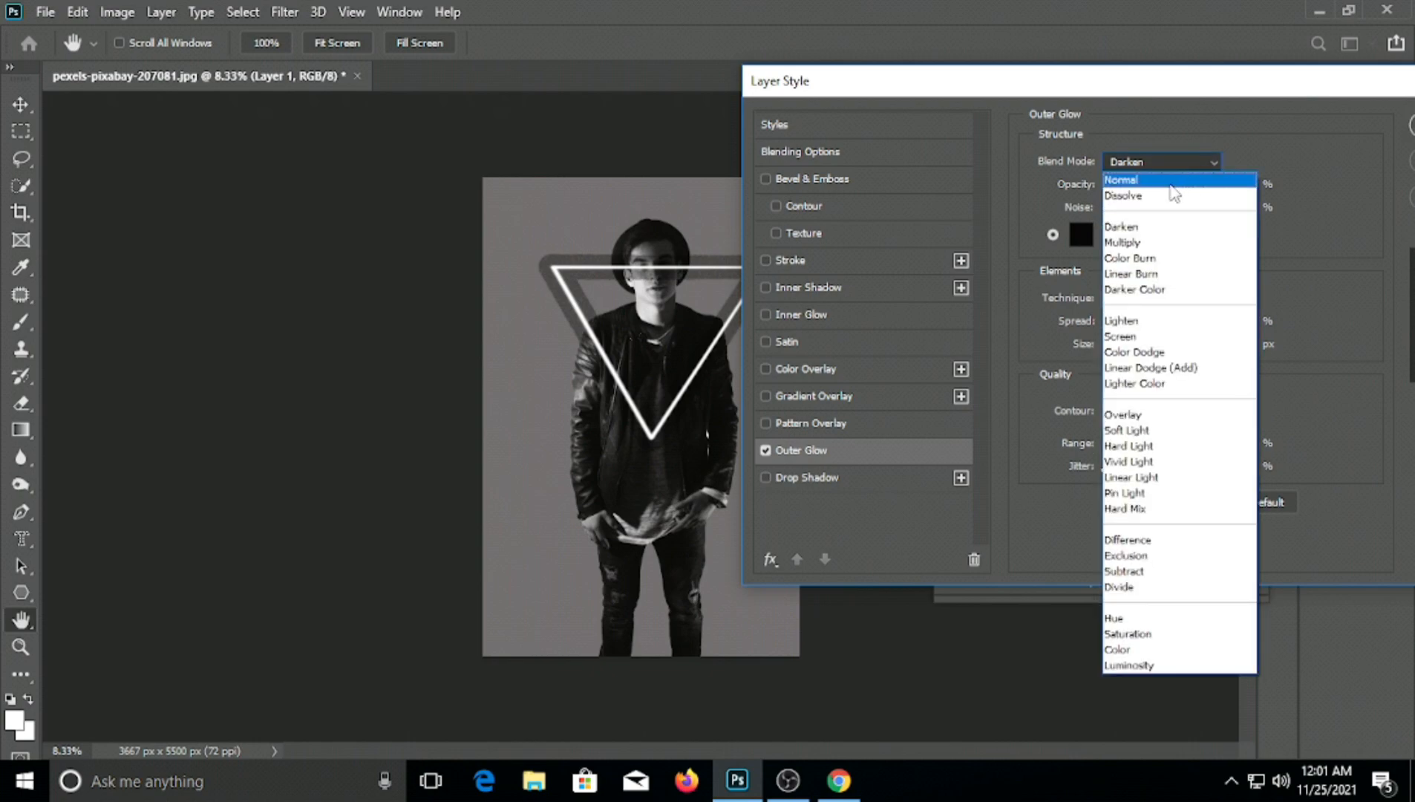
left_click(1186, 184)
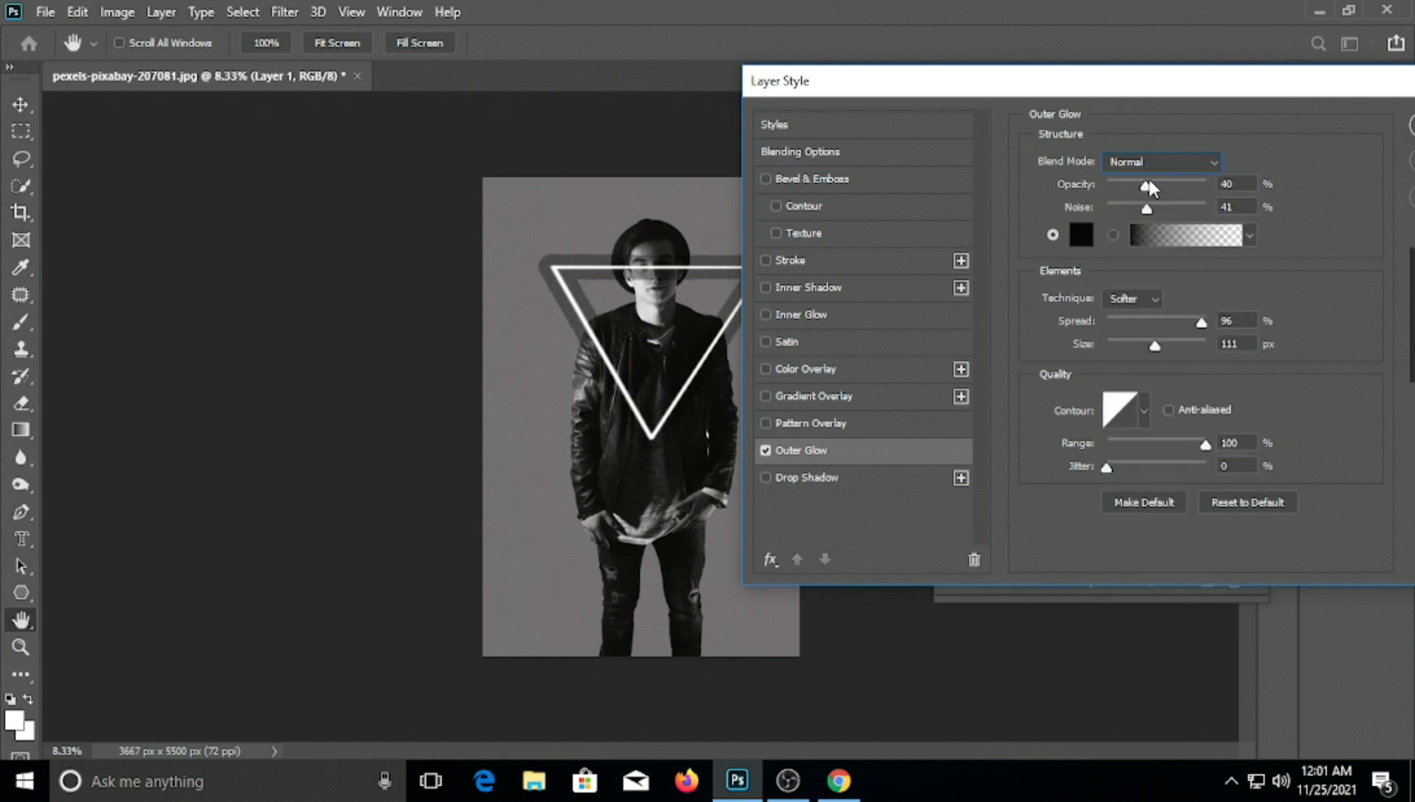
Raise the Outer Glow's opacity to 100% and lower its noise
left_click_drag(1145, 190, 1225, 195)
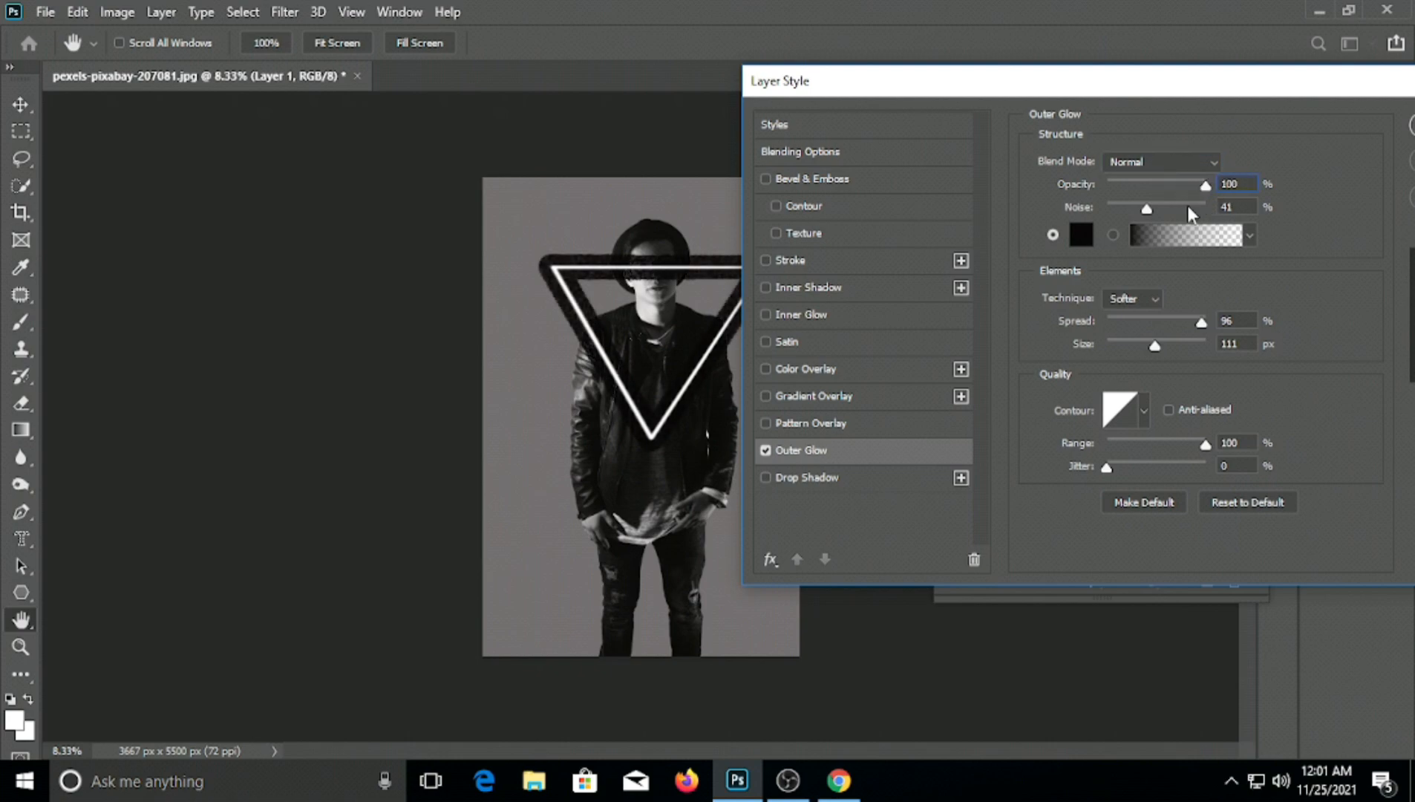
left_click_drag(1142, 210, 1110, 211)
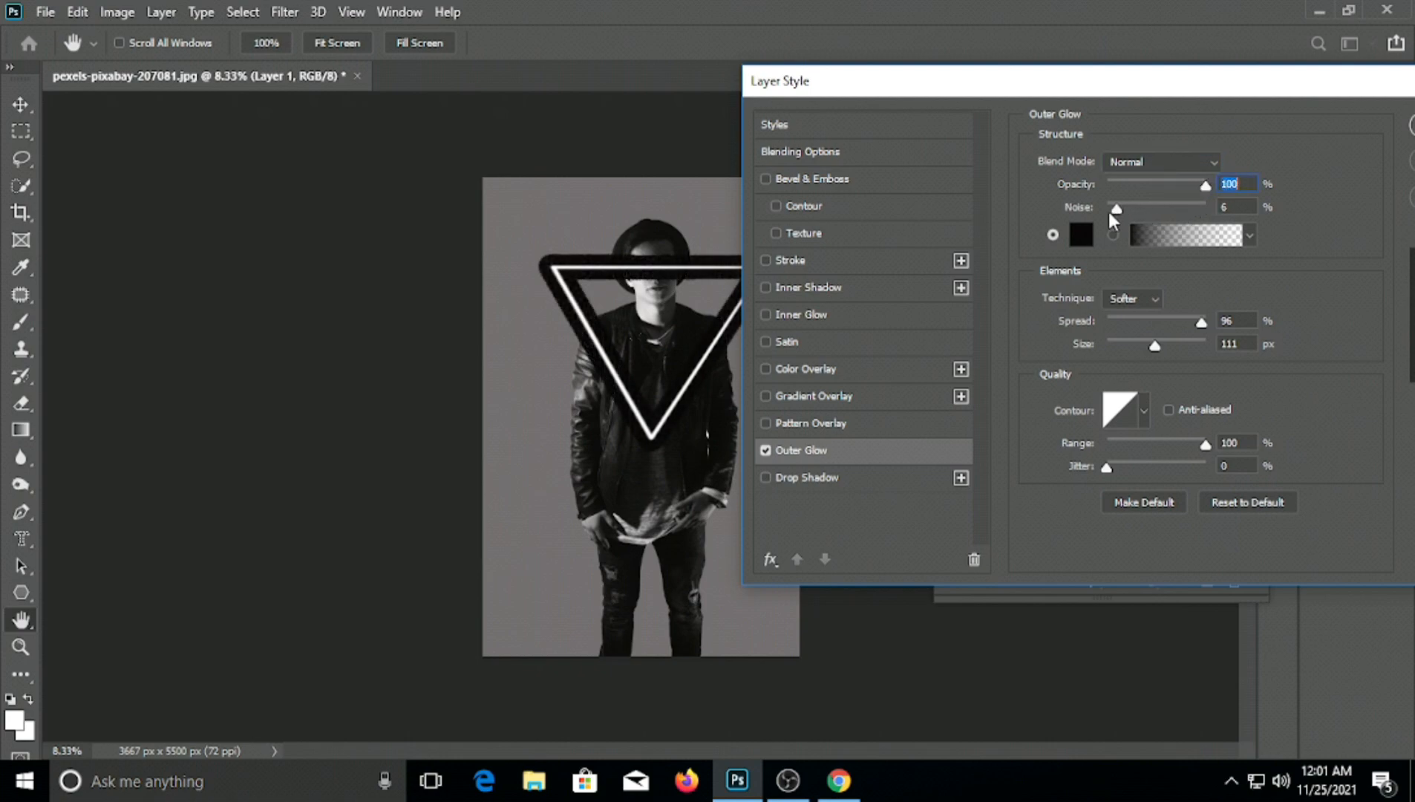
key("Tab")
Set the Outer Glow colour to pink f5107c
left_click(1084, 233)
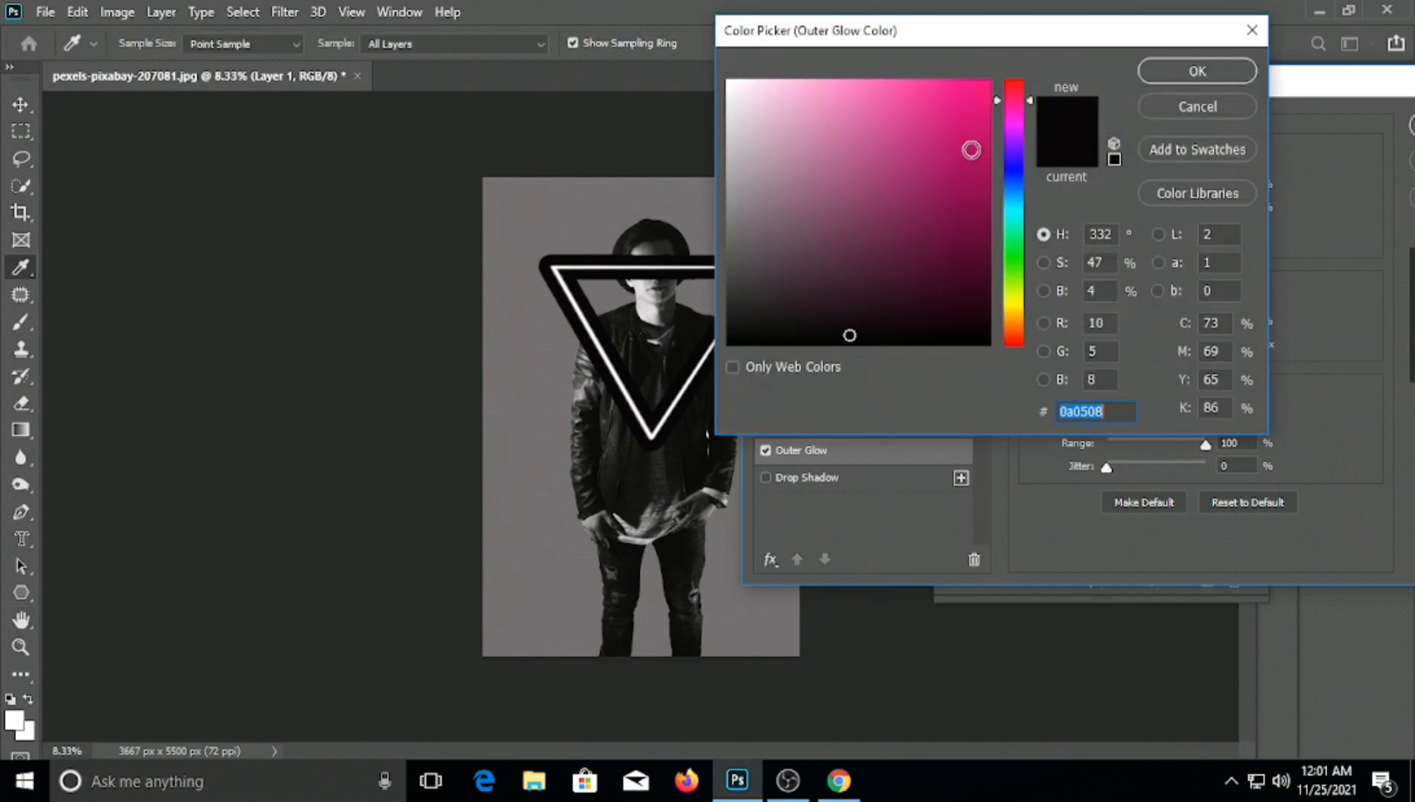
left_click_drag(971, 150, 972, 118)
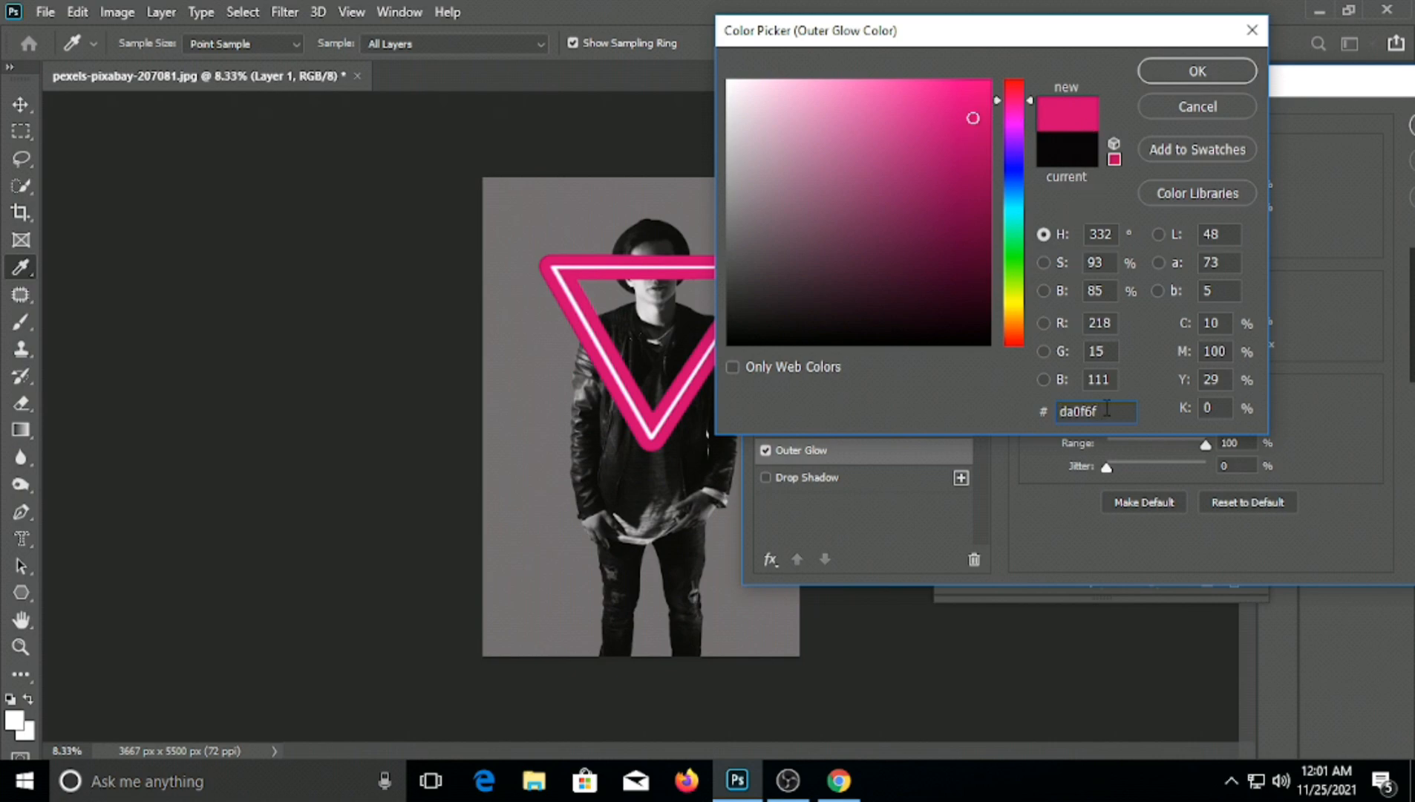
key("BackSpace")
key("BackSpace")
key("BackSpace")
key("BackSpace")
key("BackSpace")
key("BackSpace")
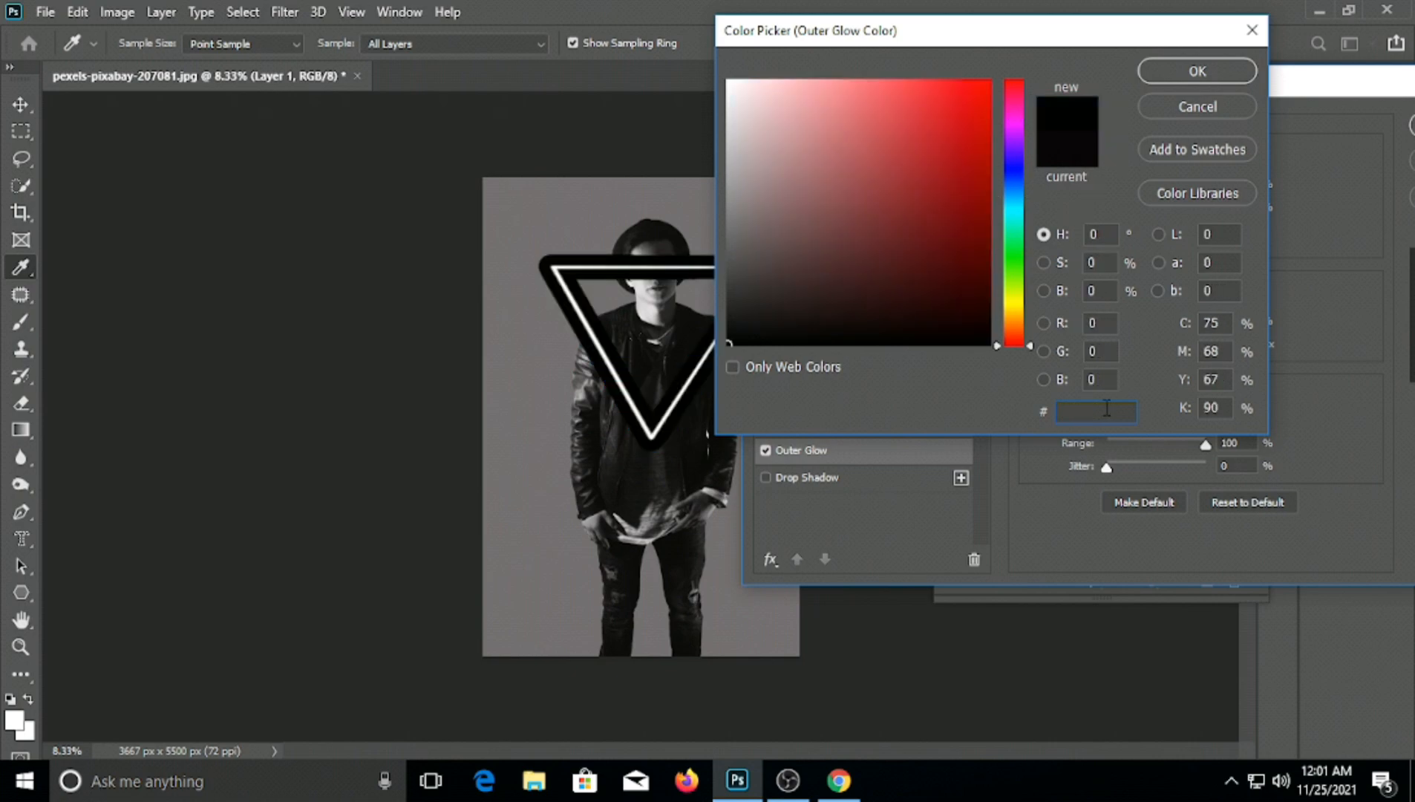
type("f")
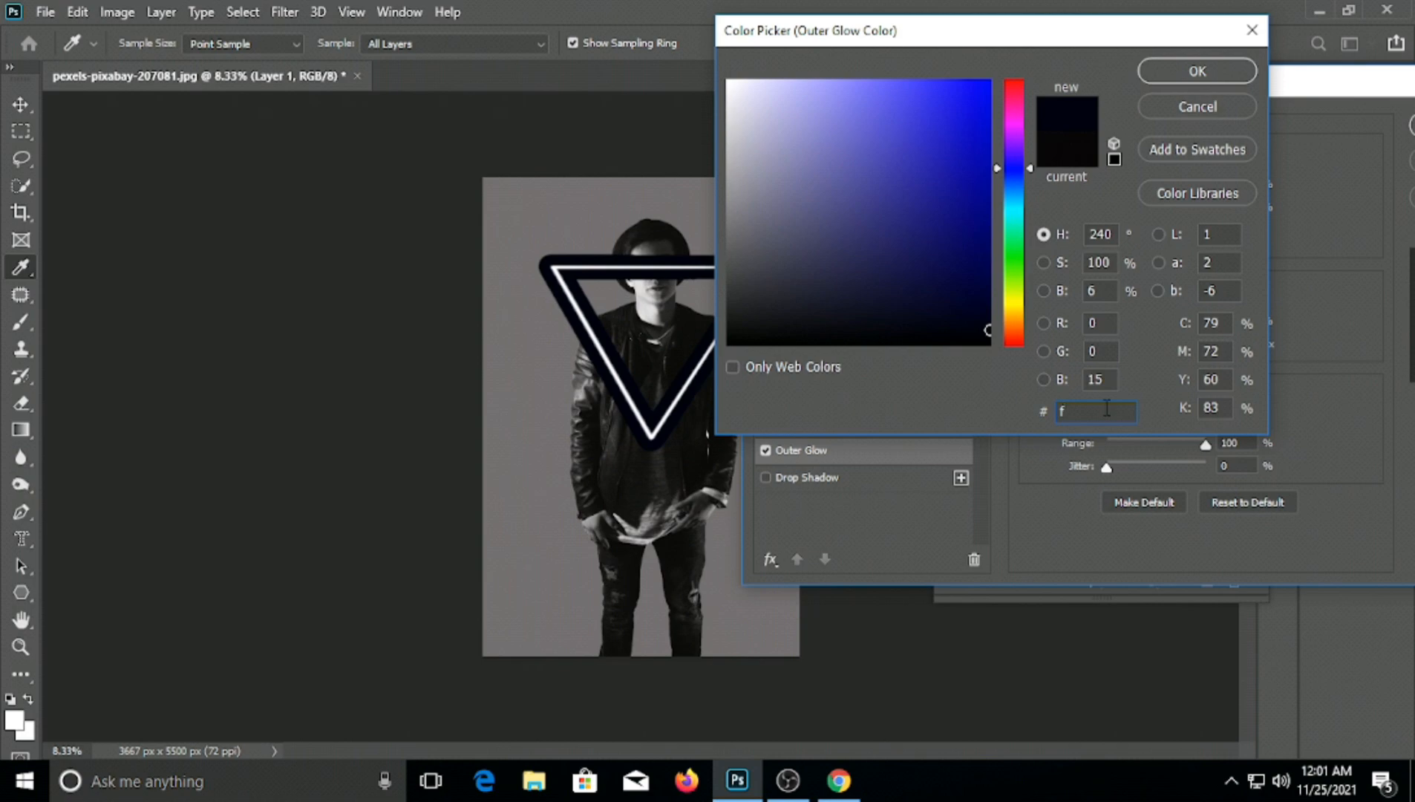
type("5")
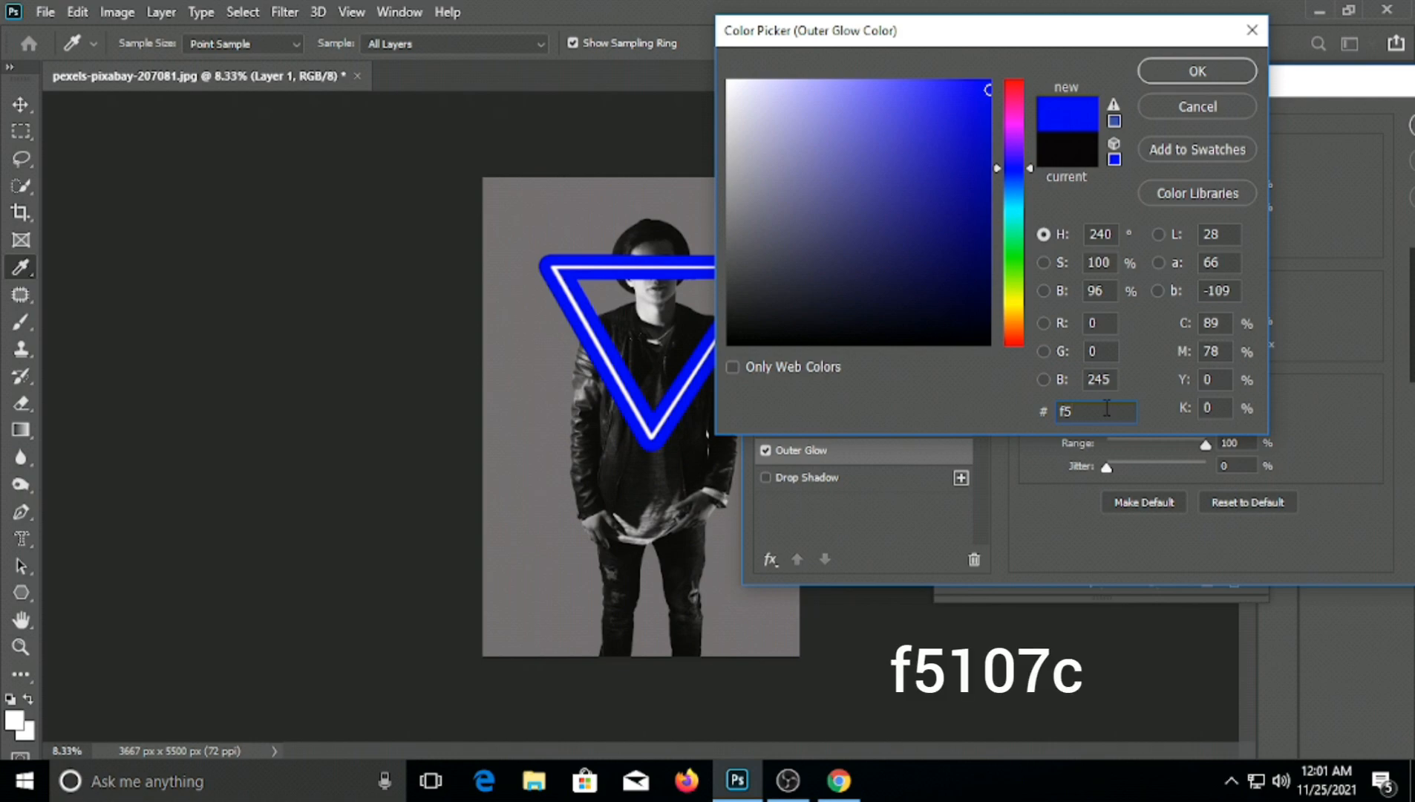
type("10")
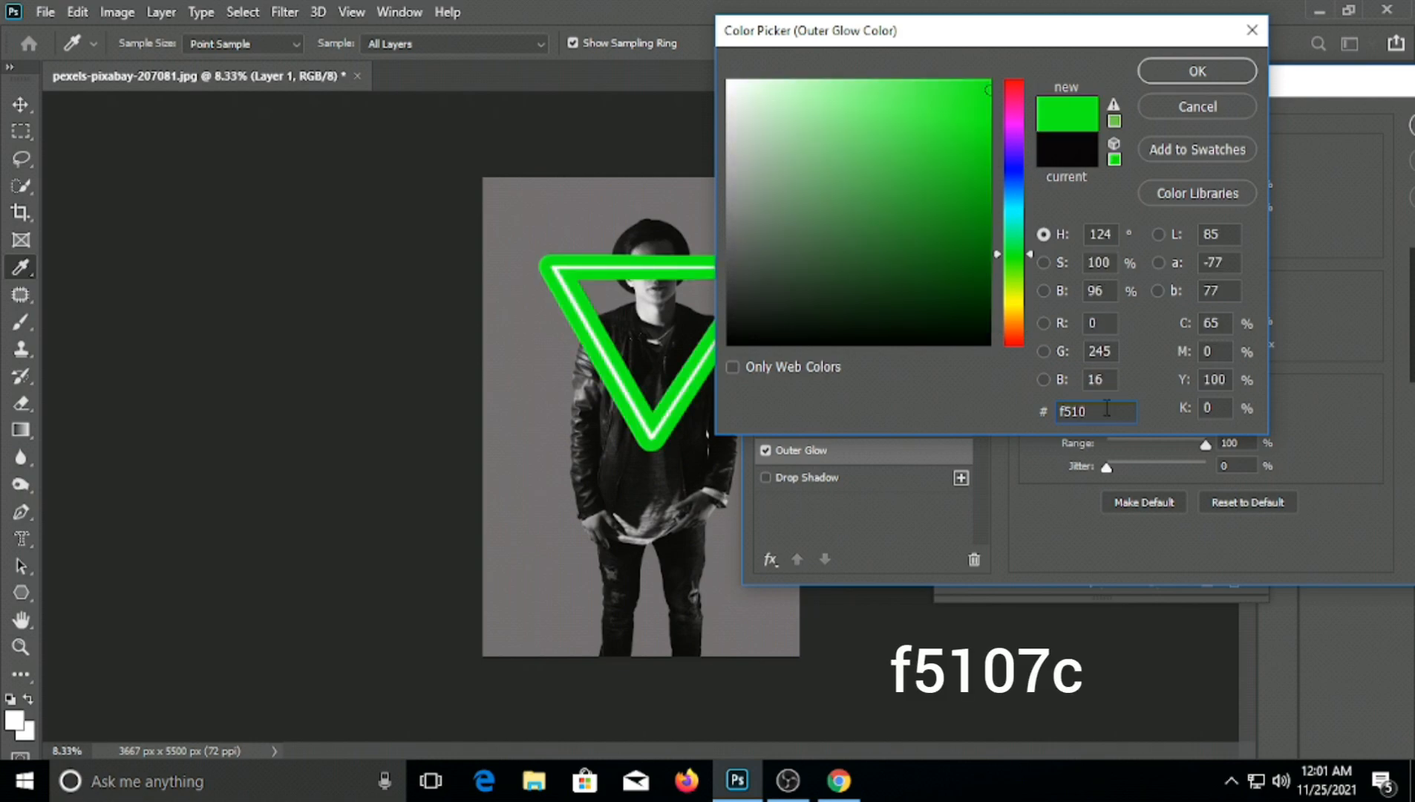
type("7c")
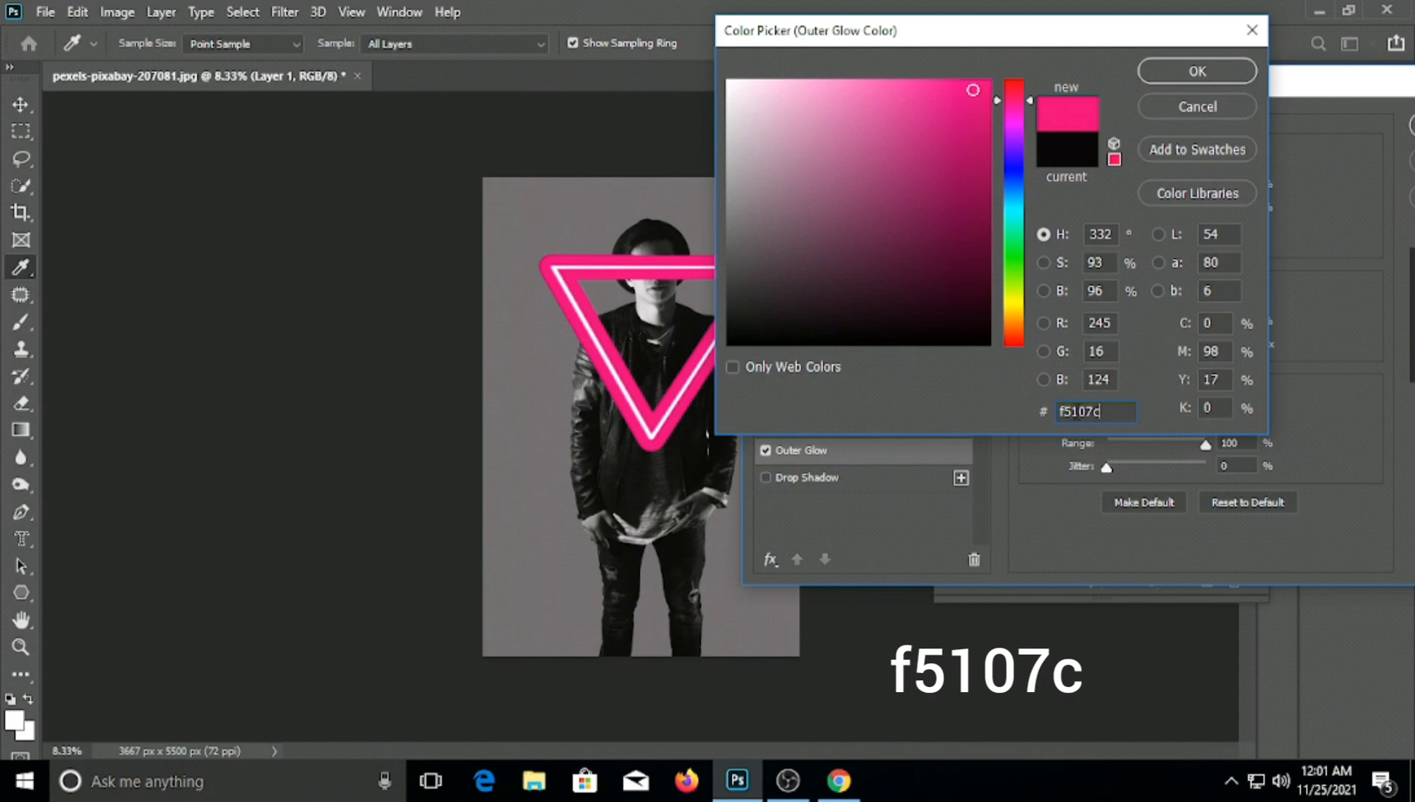
left_click(1194, 70)
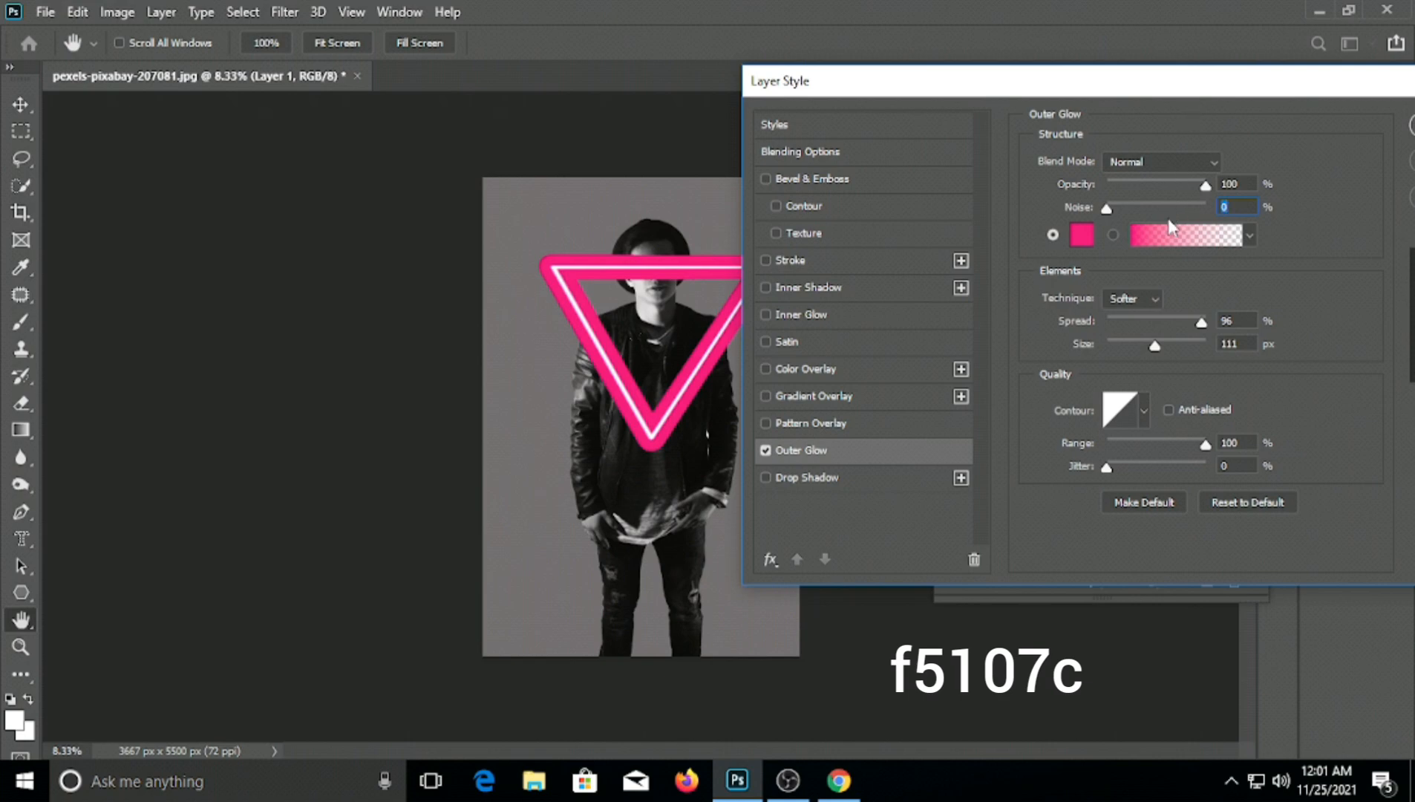
Set the Outer Glow's spread to 29% and size to 250 px, and apply the layer style
left_click(1150, 294)
left_click_drag(1197, 321, 1141, 321)
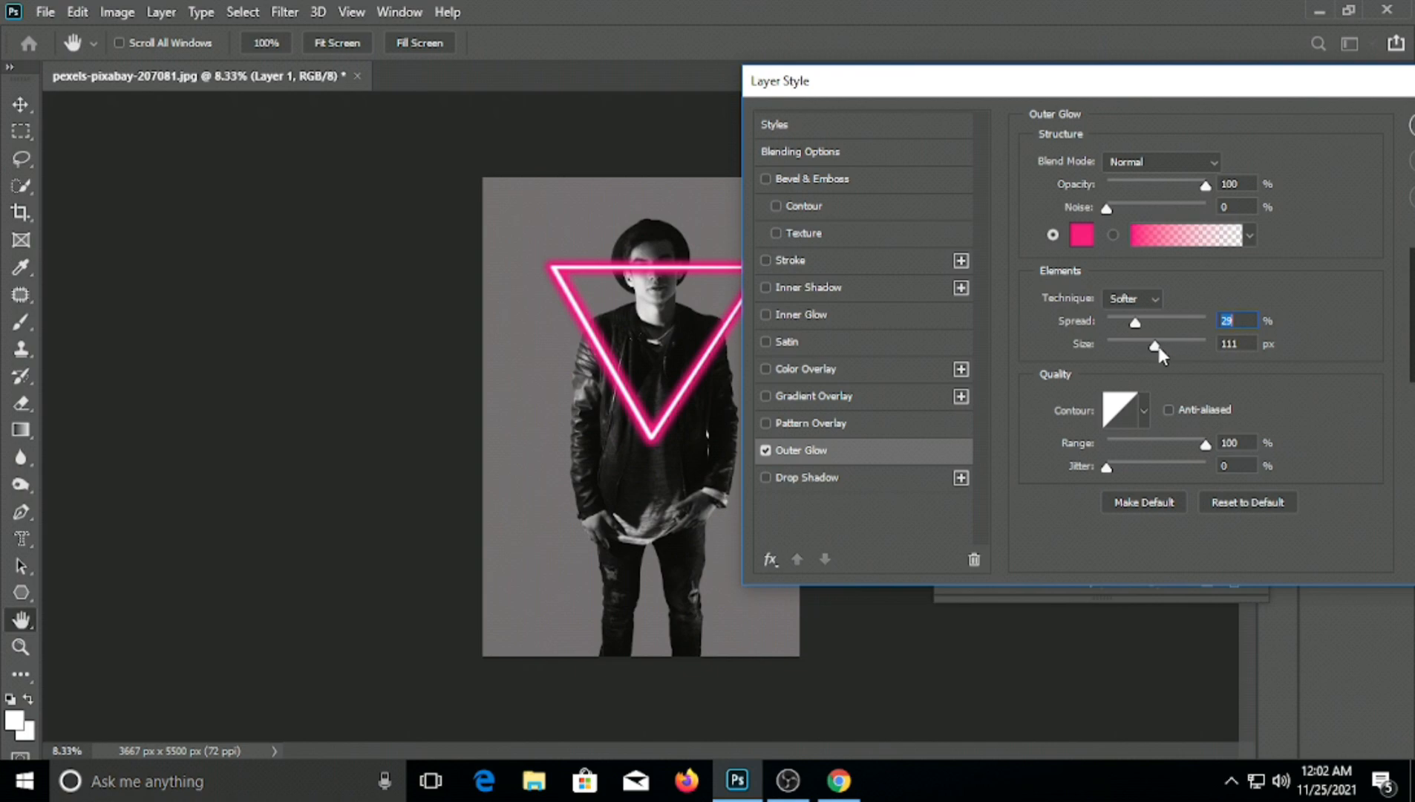
left_click_drag(1159, 346, 1211, 343)
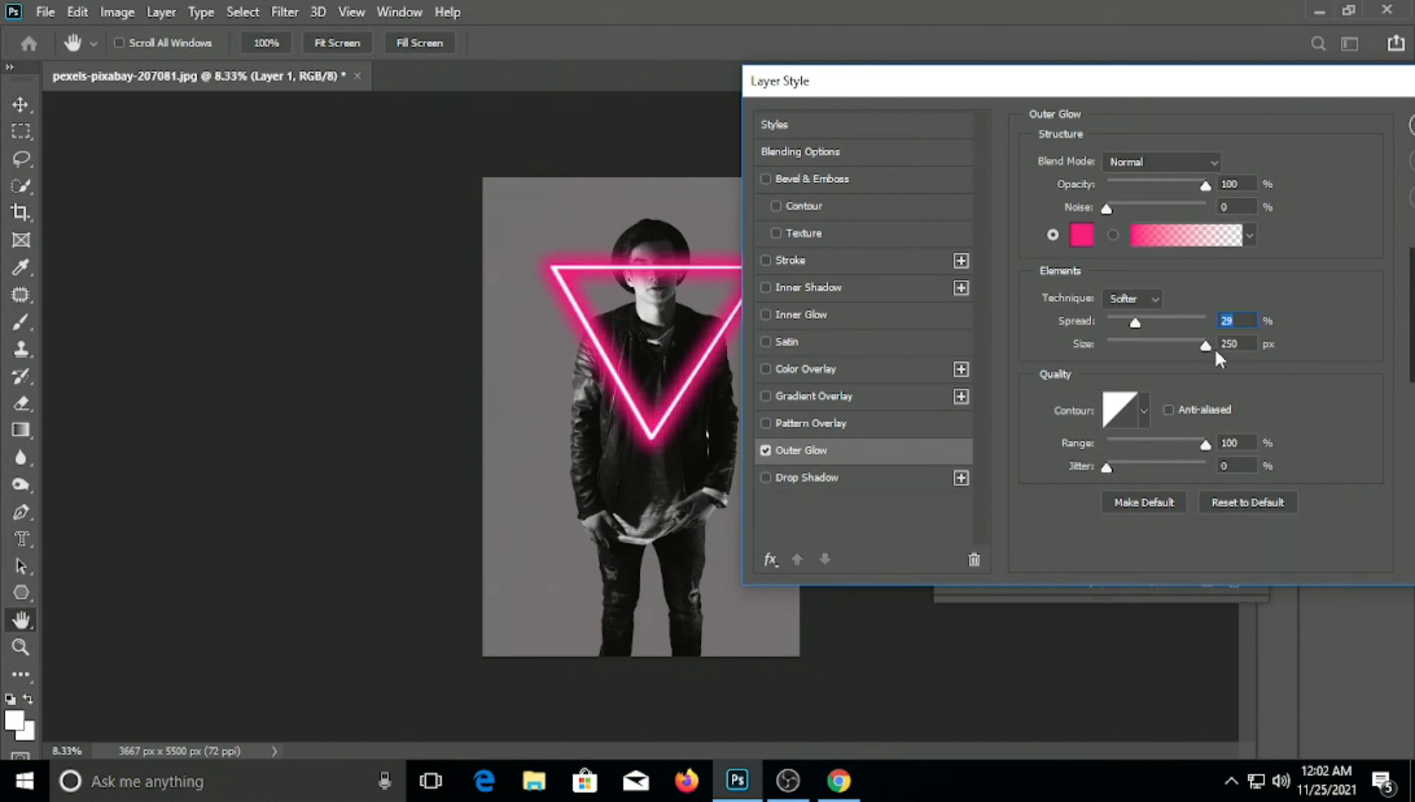
left_click(1230, 347)
mouse_move(1203, 443)
left_mouse_down()
mouse_move(1180, 444)
mouse_move(1204, 443)
left_mouse_up()
left_click(1231, 443)
left_click_drag(1243, 84, 1093, 95)
left_click(1287, 137)
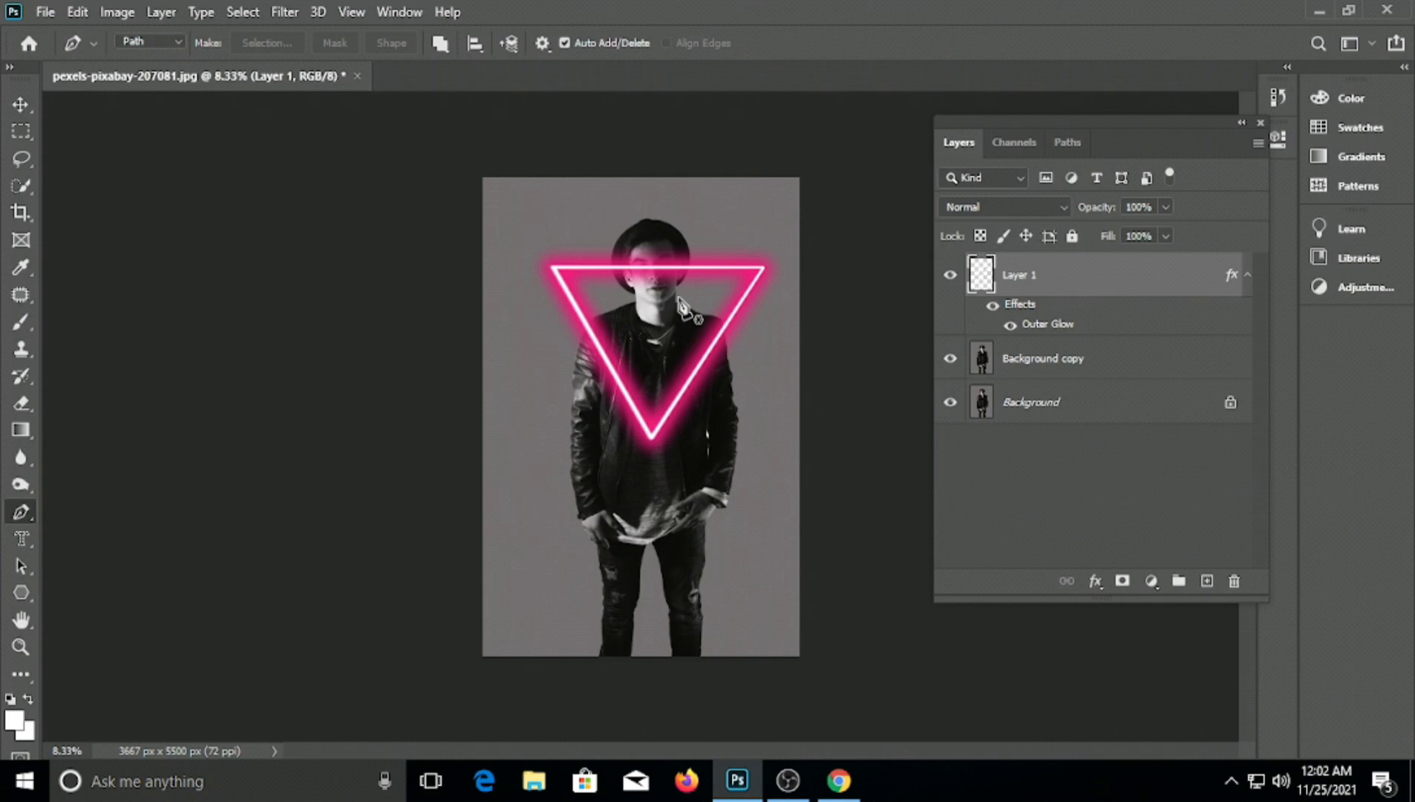
Convert the glowing triangle's Layer 1 to a smart object
left_click(19, 106)
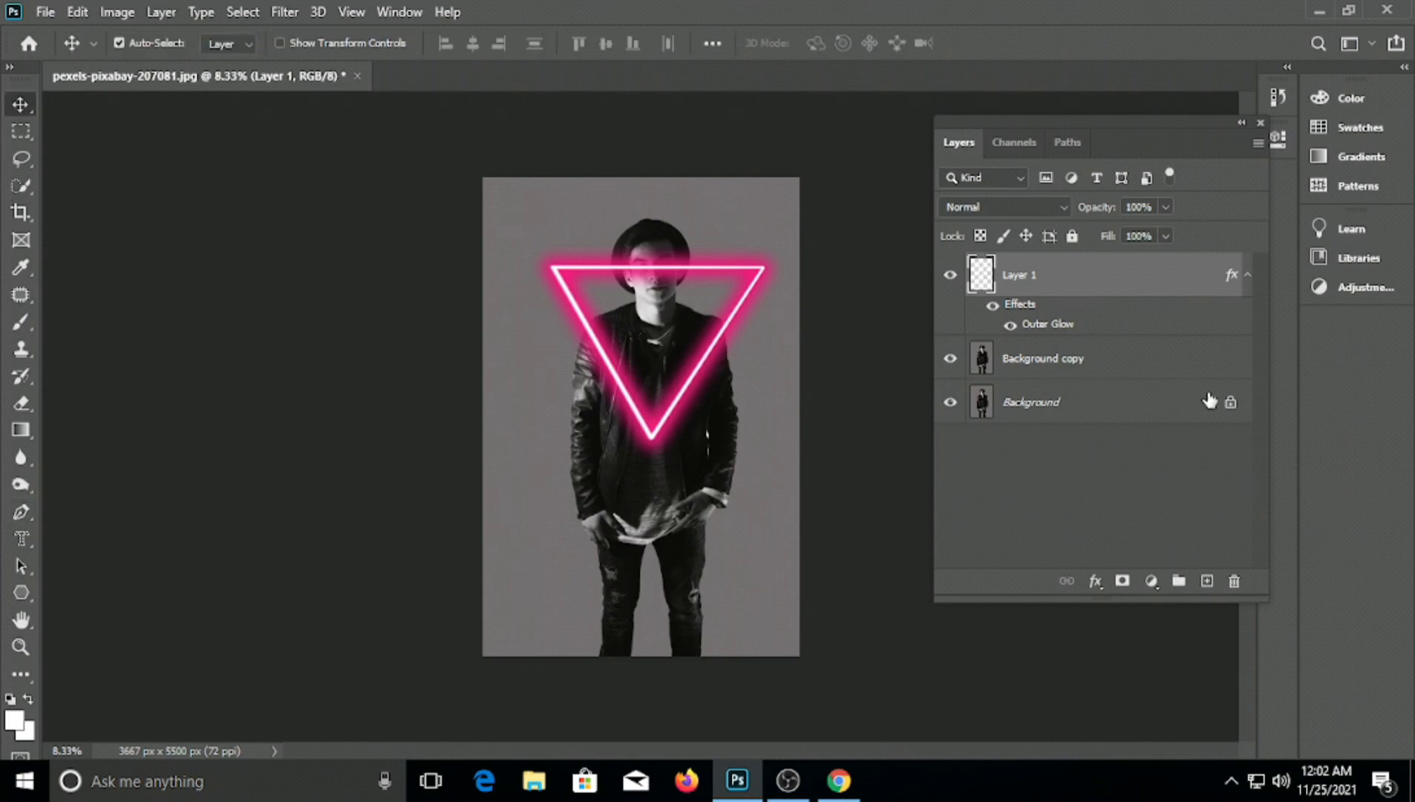
right_click(1042, 278)
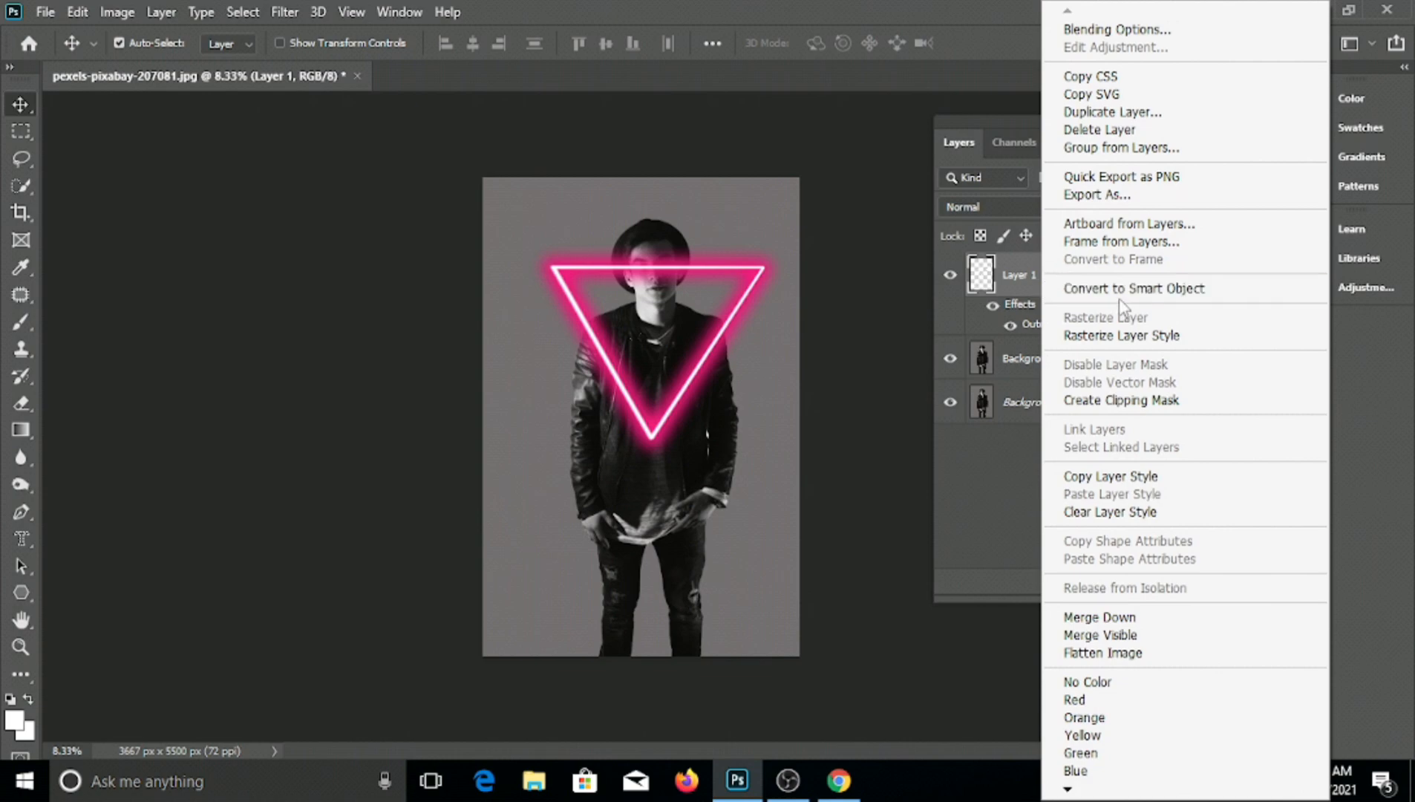
left_click(1167, 289)
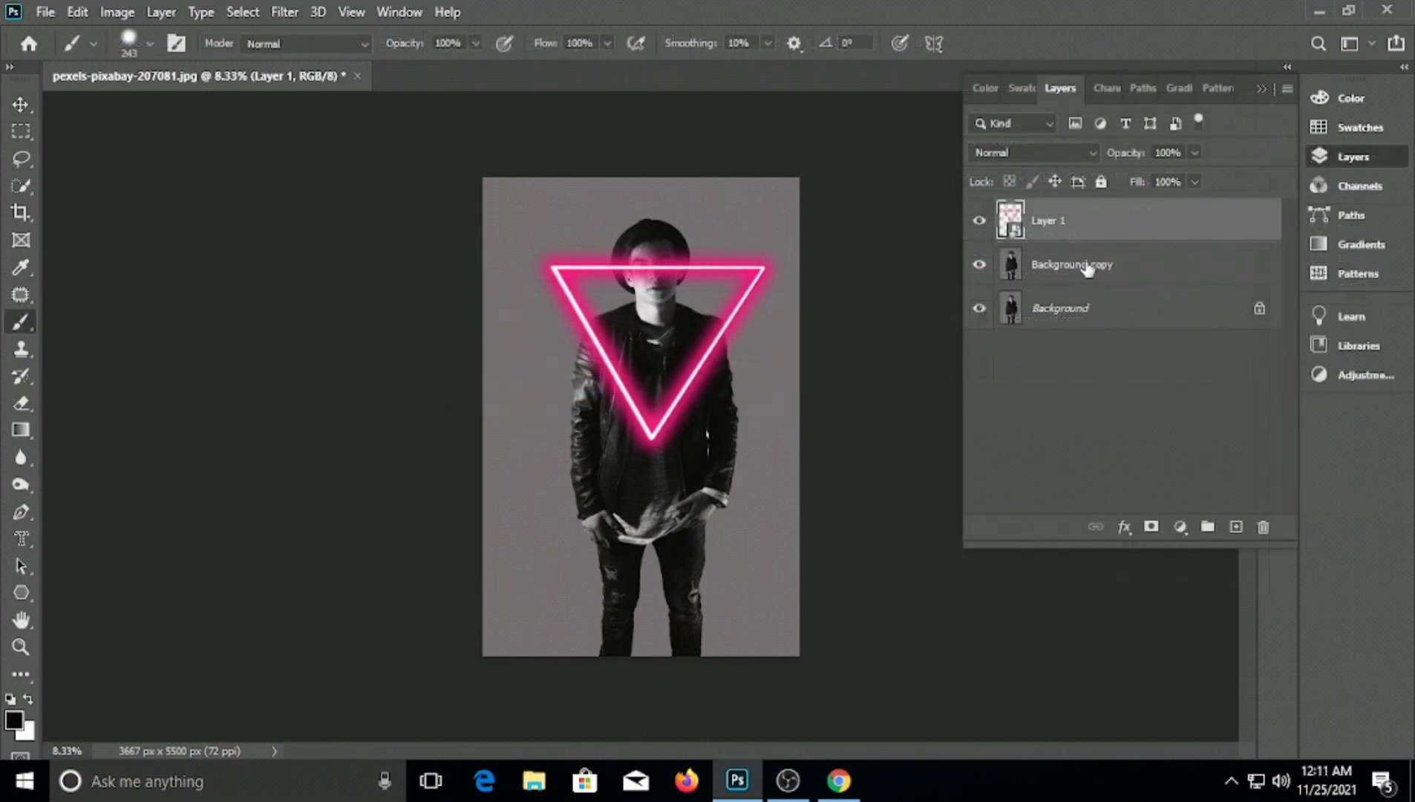
Select the man on the Background copy layer with automatic subject selection
left_click(1088, 266)
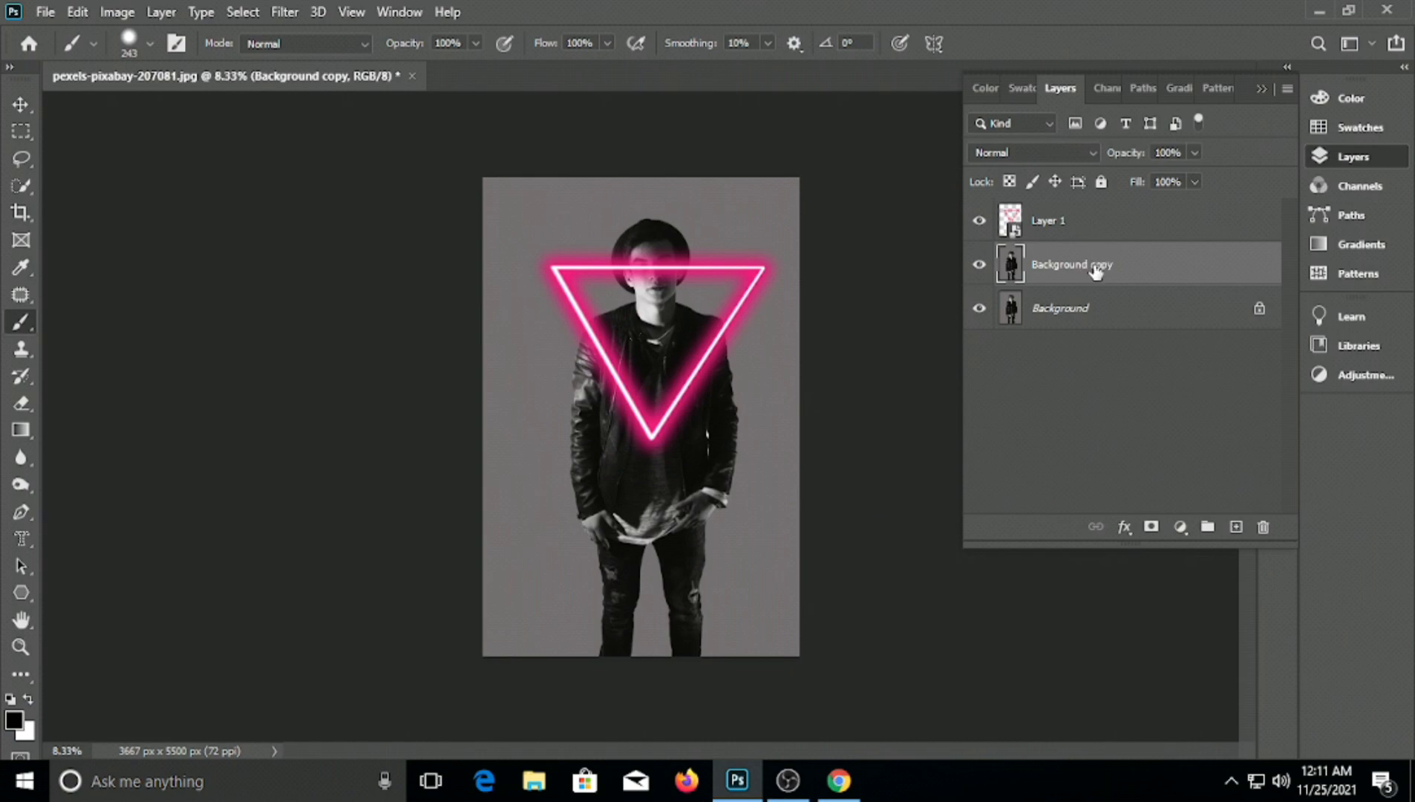
left_click(245, 12)
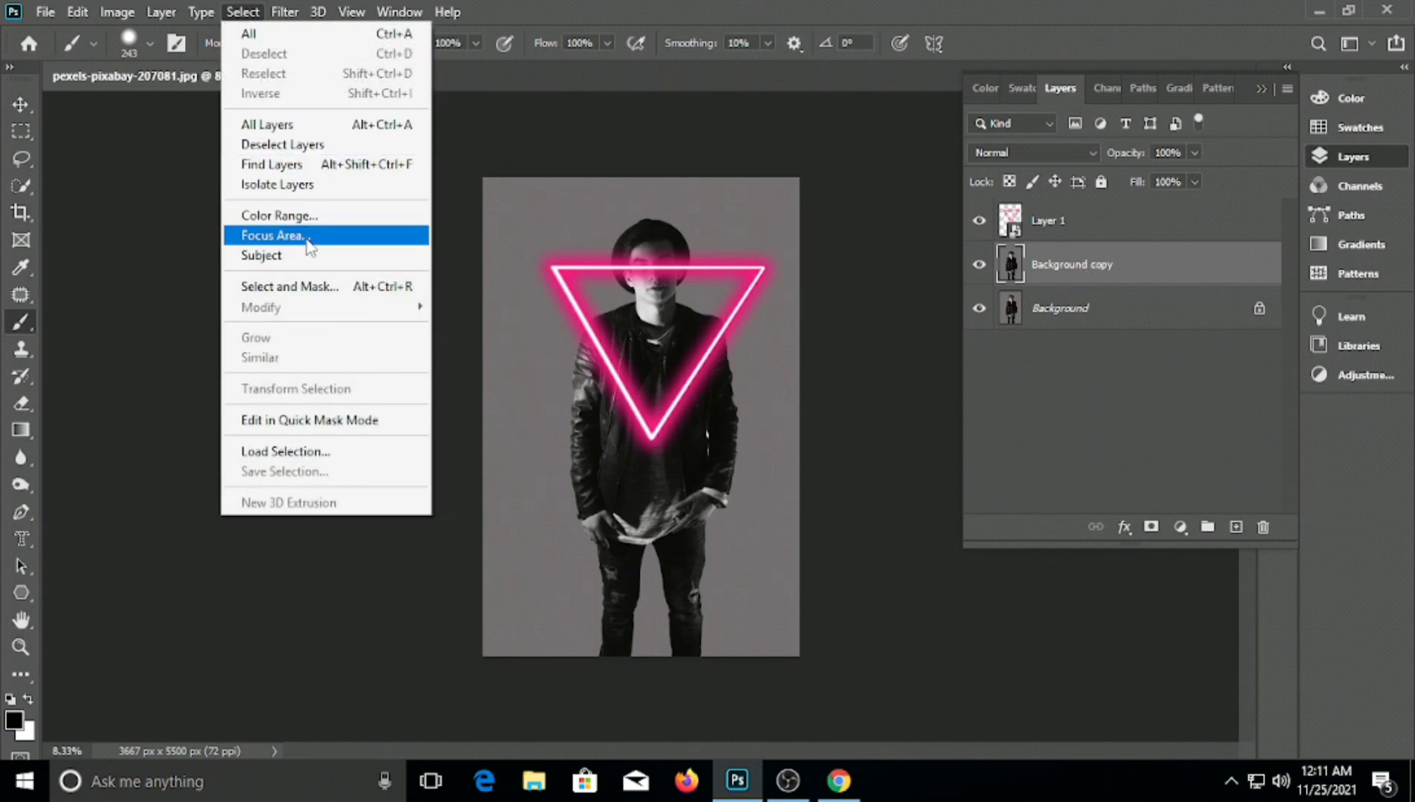
left_click(313, 255)
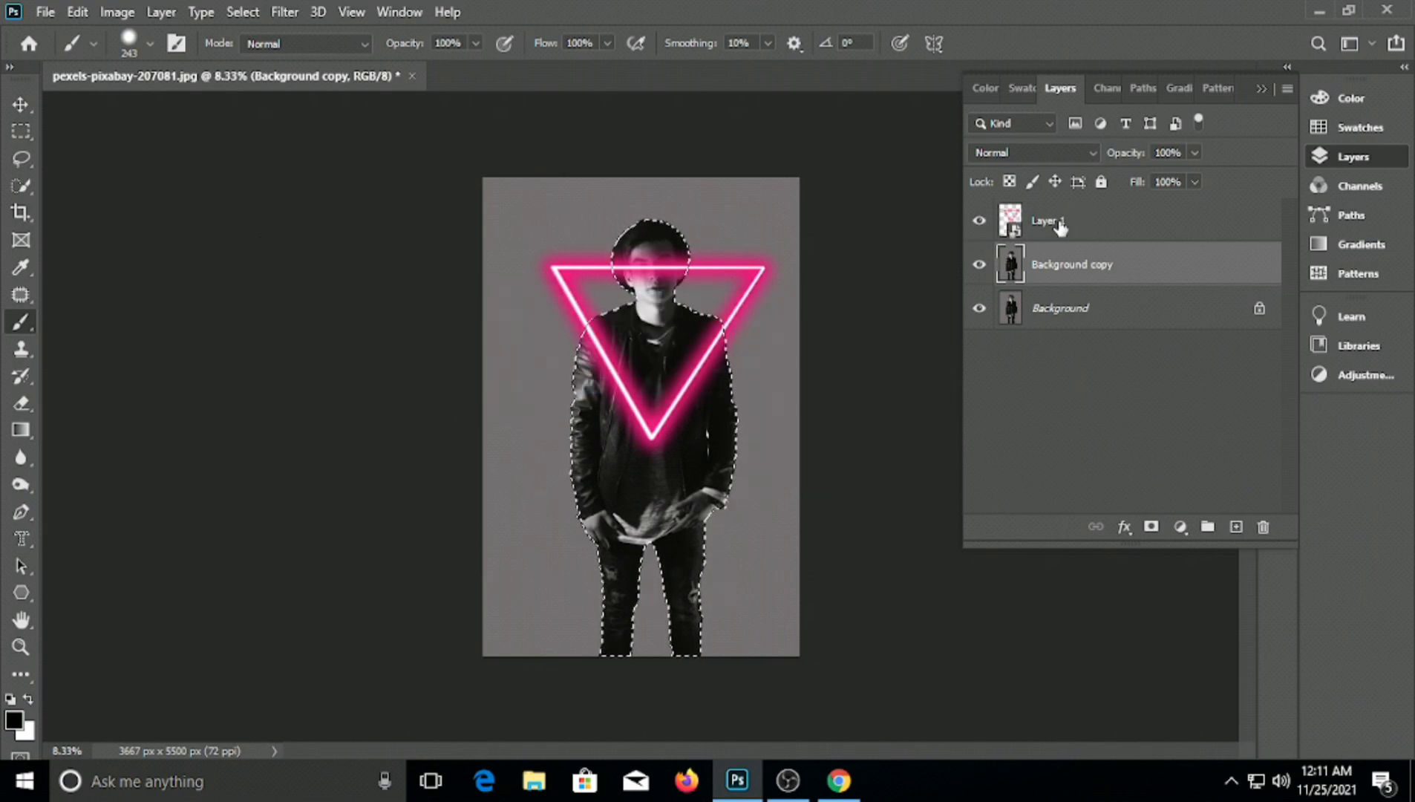
Add a layer mask to Layer 1 from the selection and invert it to hide the triangle over the man
left_click(1081, 222)
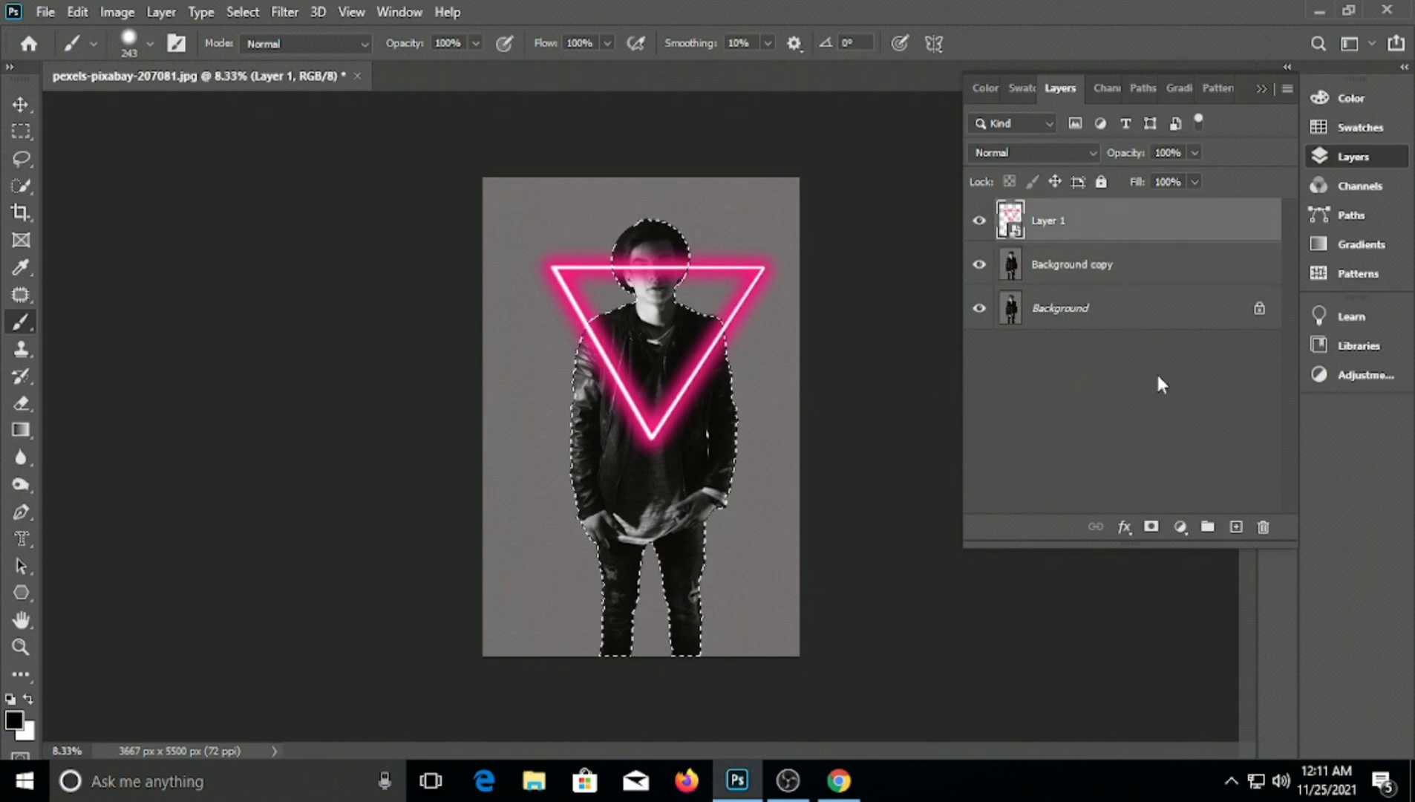
left_click(1152, 527)
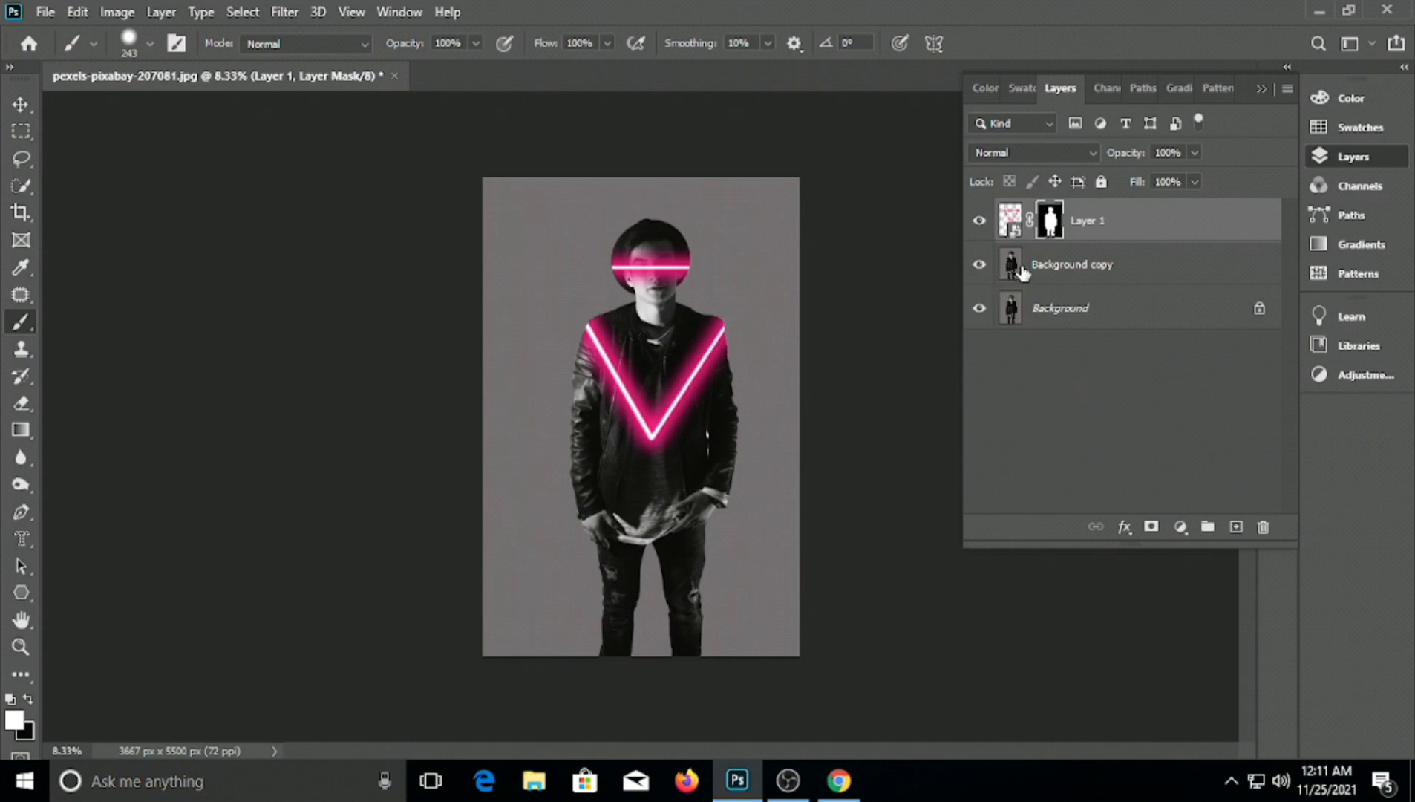
left_click(20, 104)
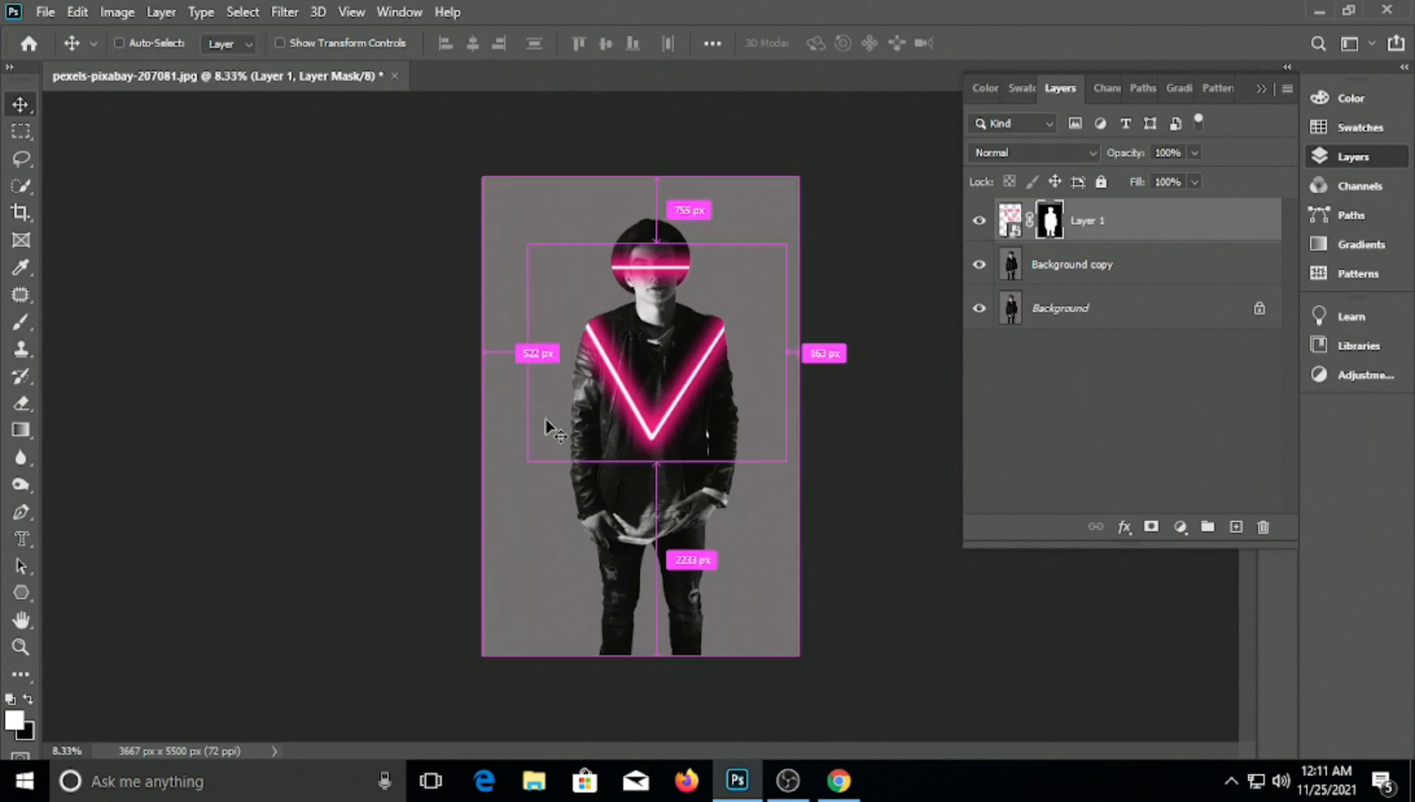
key("ctrl+i")
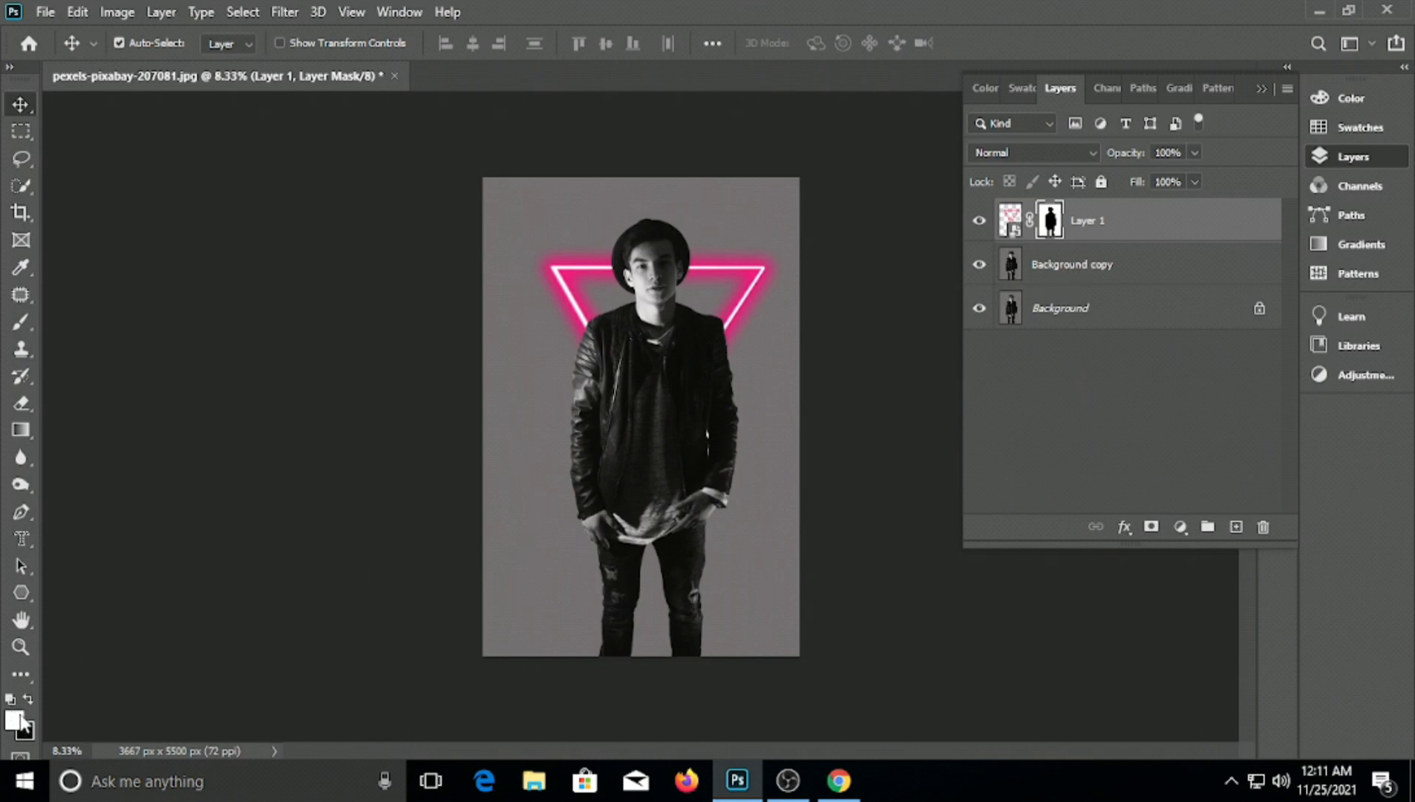
Paint white on Layer 1's mask with a 369 px brush at 42% hardness to reveal the triangle's lower sides over the jacket
left_click(16, 719)
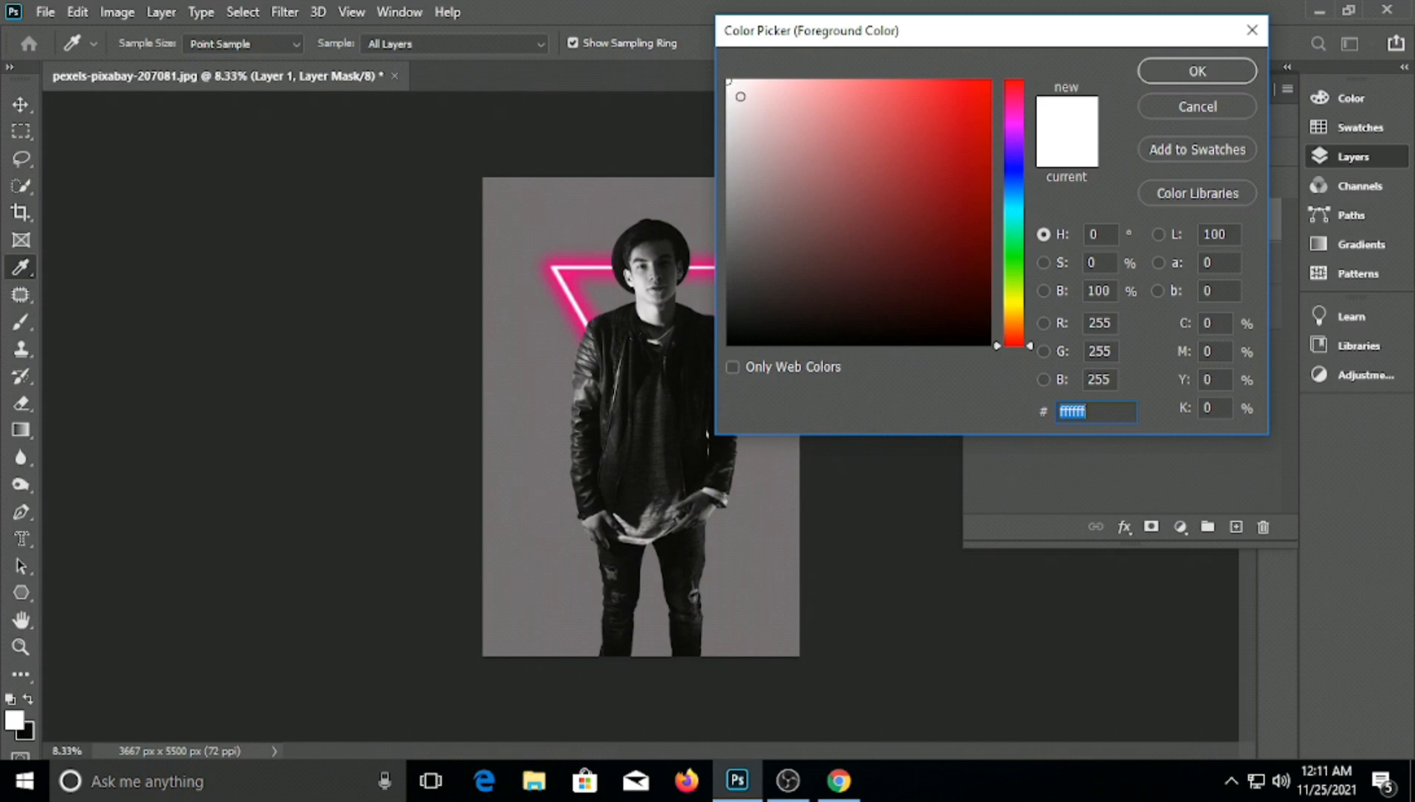
left_click_drag(740, 97, 719, 70)
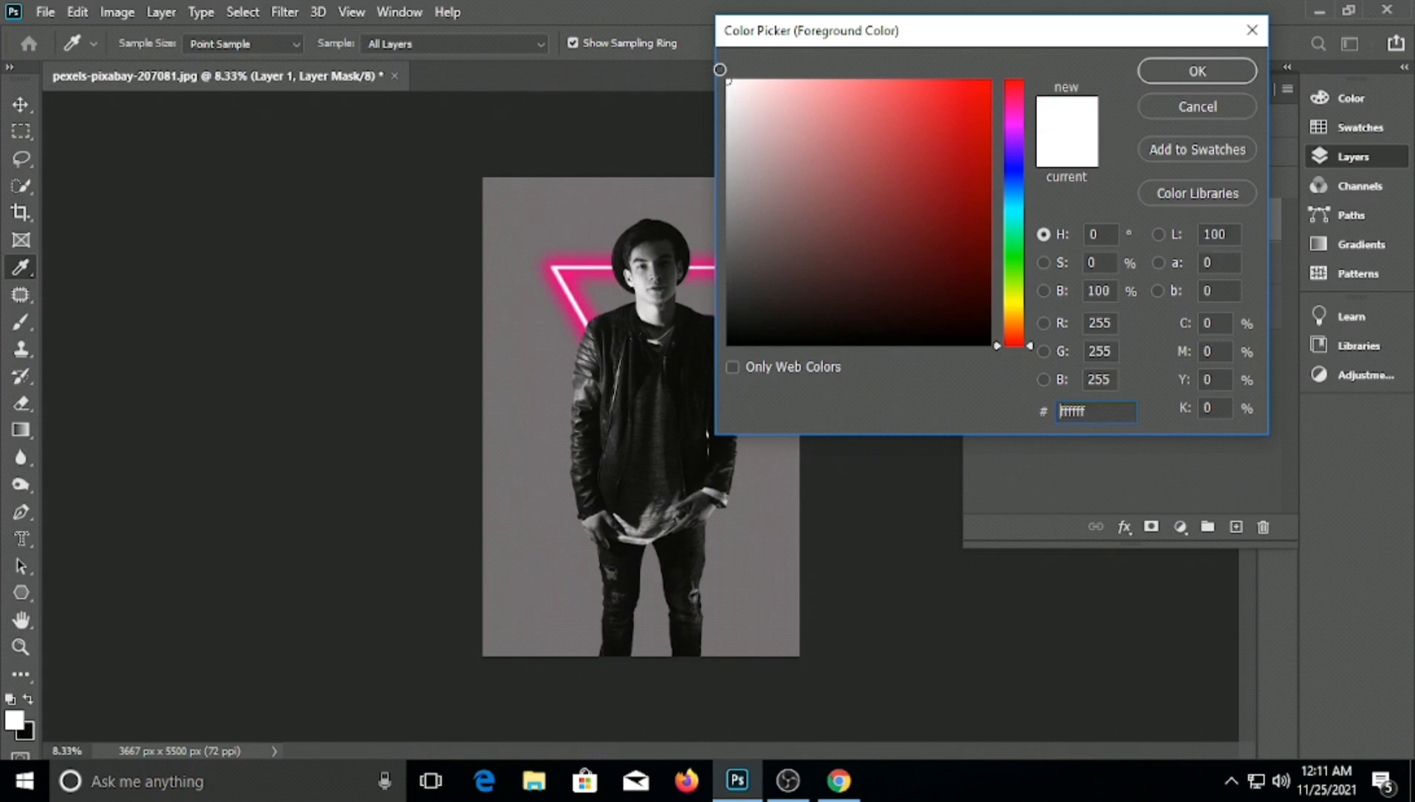
left_click(1191, 70)
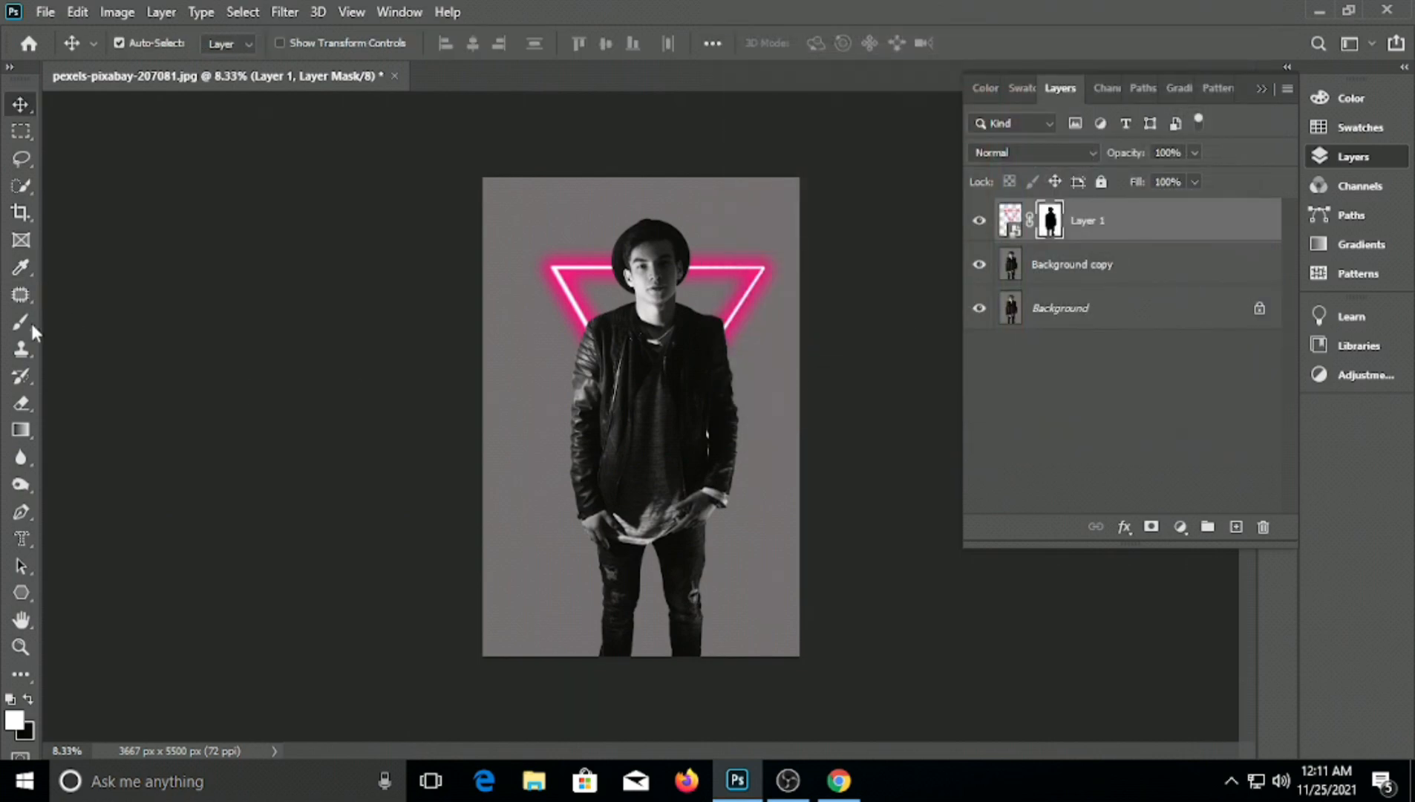
left_click_drag(13, 329, 75, 312)
left_click(149, 44)
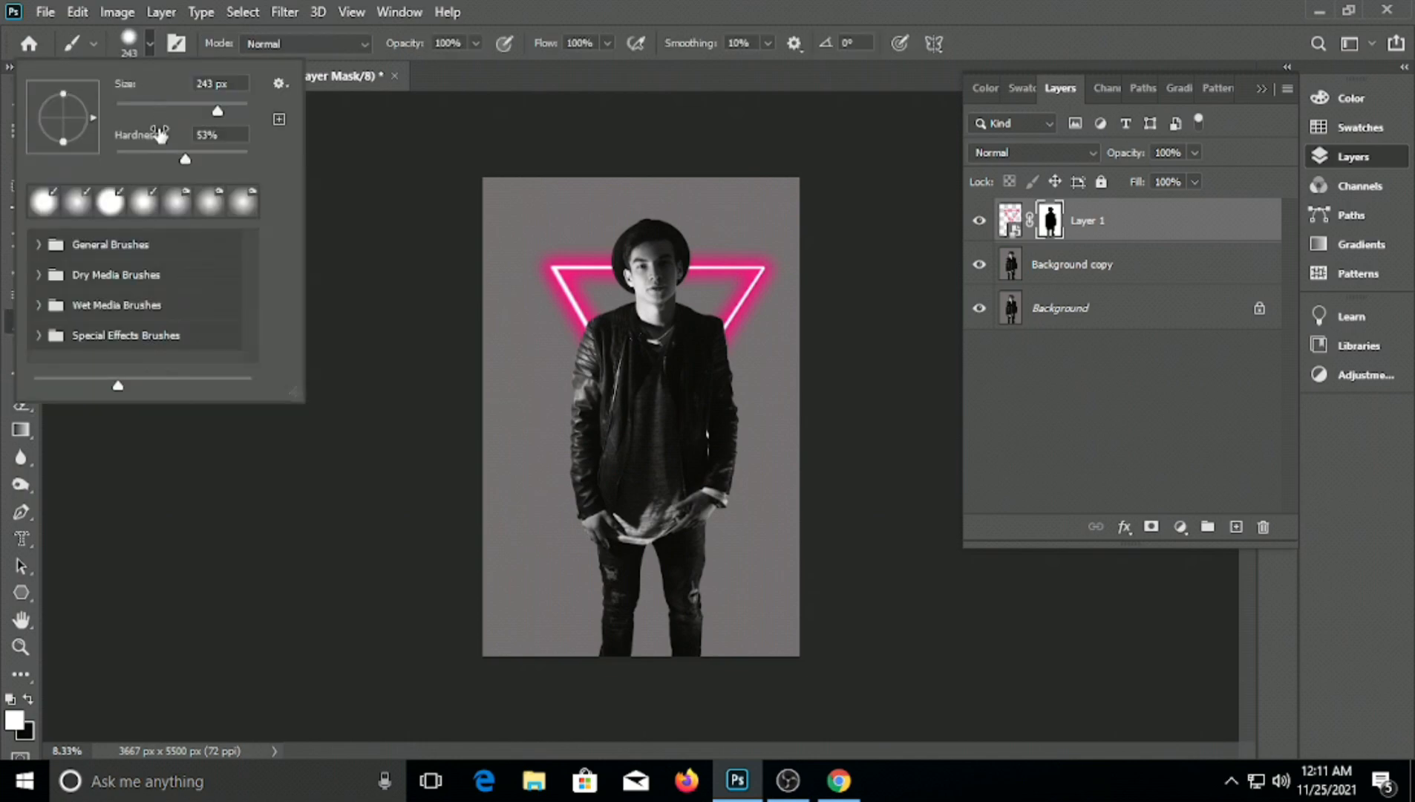
left_click_drag(222, 111, 226, 106)
left_click_drag(193, 159, 104, 172)
key("Tab")
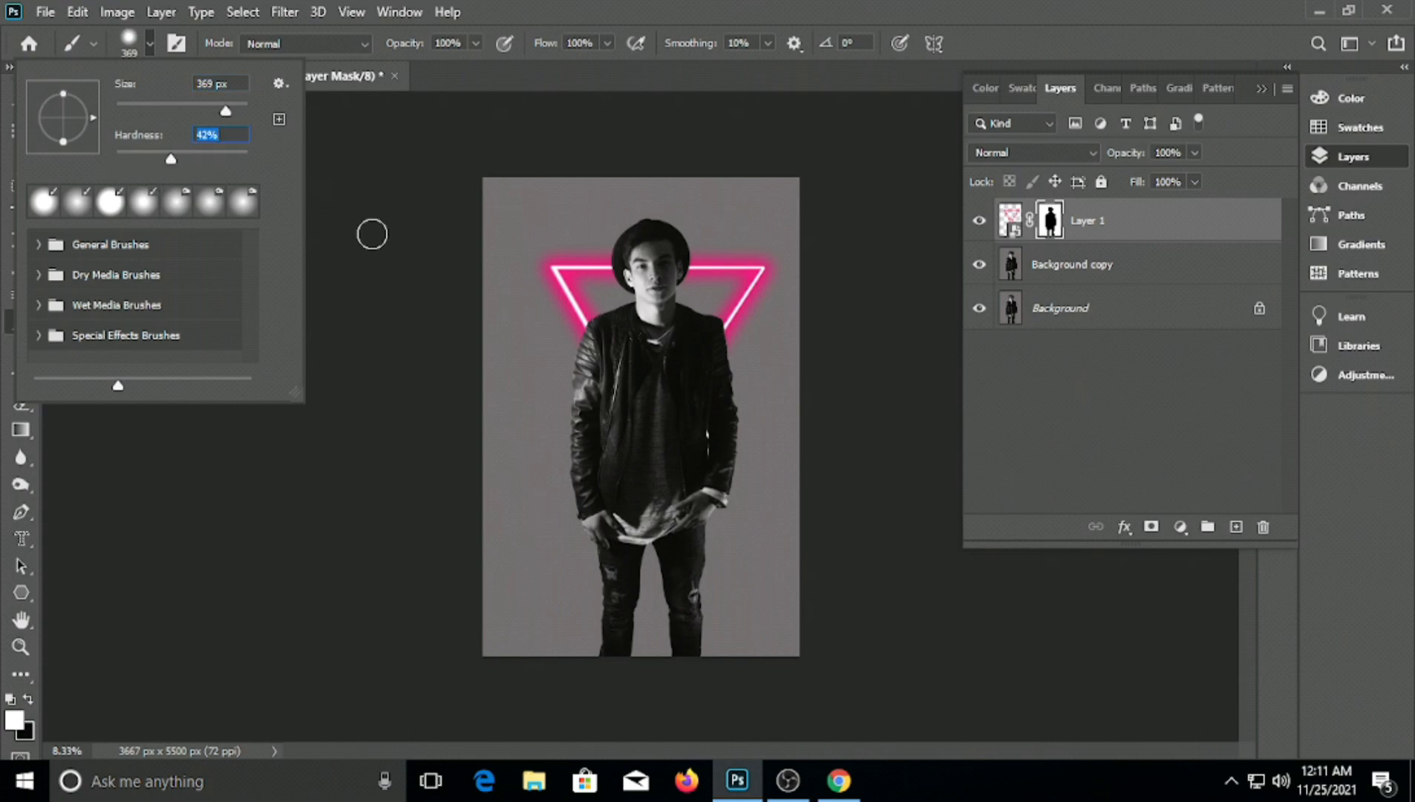
key("Return")
mouse_move(706, 341)
left_mouse_down()
mouse_move(638, 435)
mouse_move(657, 432)
mouse_move(585, 498)
mouse_move(749, 302)
mouse_move(710, 379)
mouse_move(651, 423)
mouse_move(615, 395)
mouse_move(581, 319)
mouse_move(641, 425)
mouse_move(643, 385)
mouse_move(676, 410)
mouse_move(688, 359)
mouse_move(629, 438)
mouse_move(587, 373)
mouse_move(570, 297)
mouse_move(640, 411)
mouse_move(756, 289)
mouse_move(694, 402)
mouse_move(641, 438)
mouse_move(558, 279)
mouse_move(632, 396)
mouse_move(653, 398)
mouse_move(727, 339)
mouse_move(759, 286)
mouse_move(640, 453)
mouse_move(638, 482)
left_mouse_up()
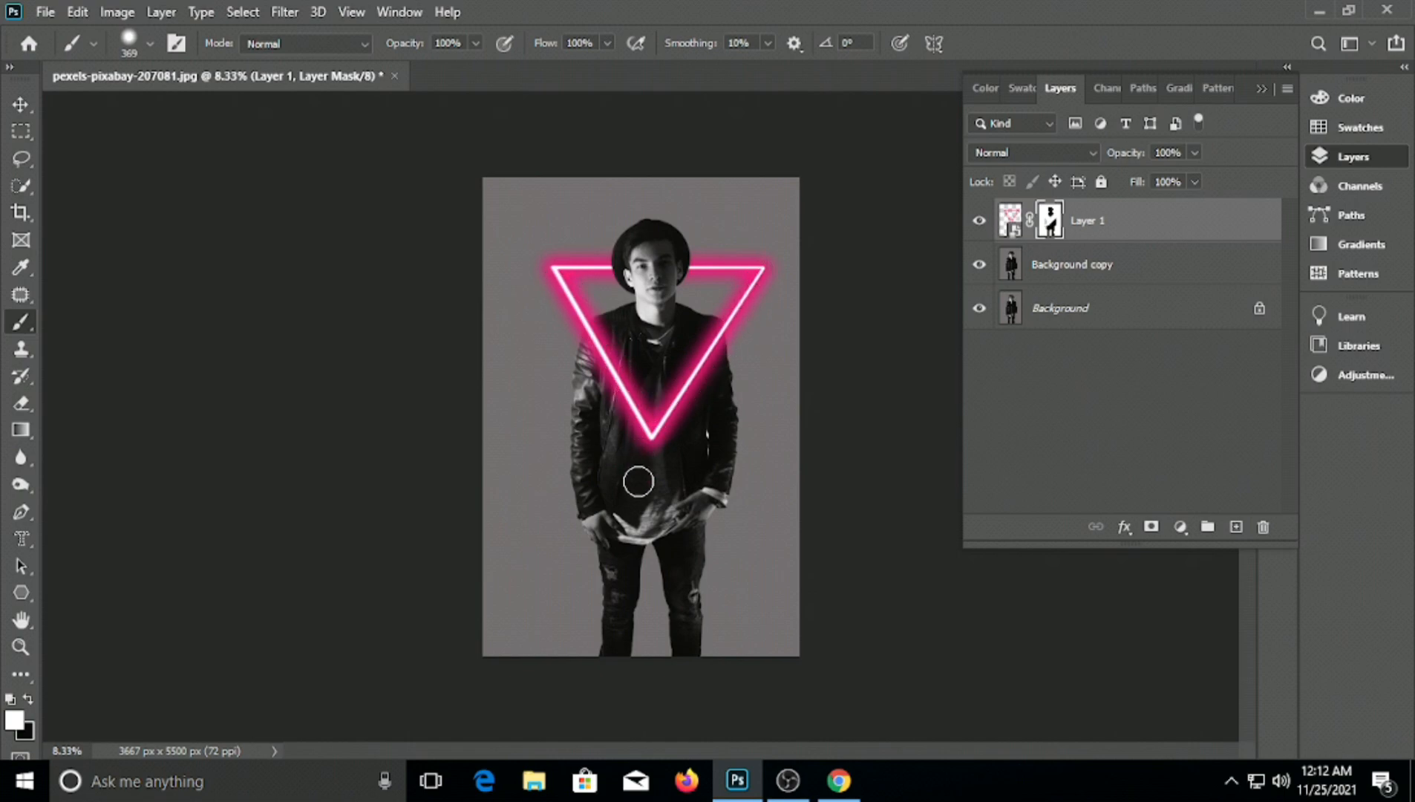
Group Layer 1 with Background copy, and hide and show the group to compare before and after
left_click(21, 105)
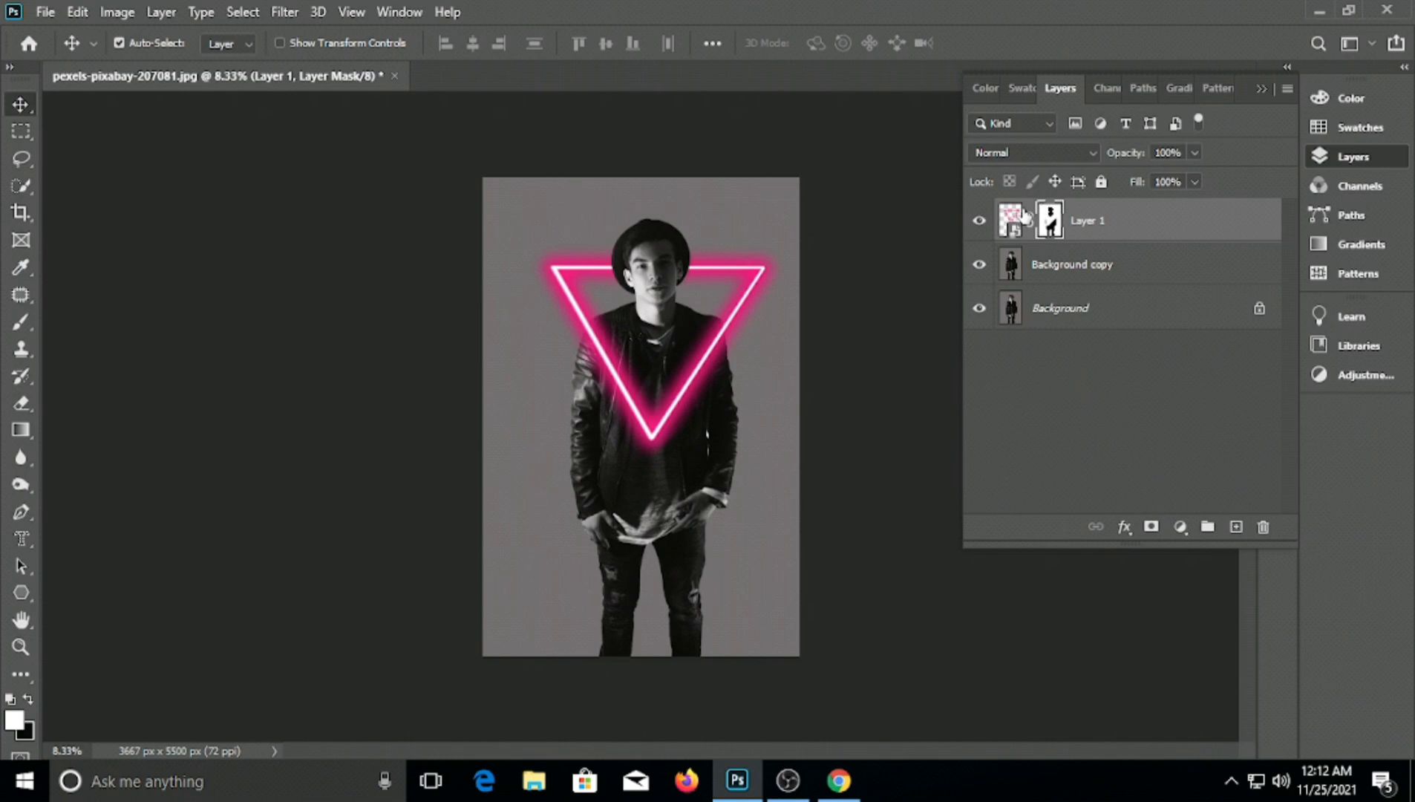
left_click(1119, 264, "shift")
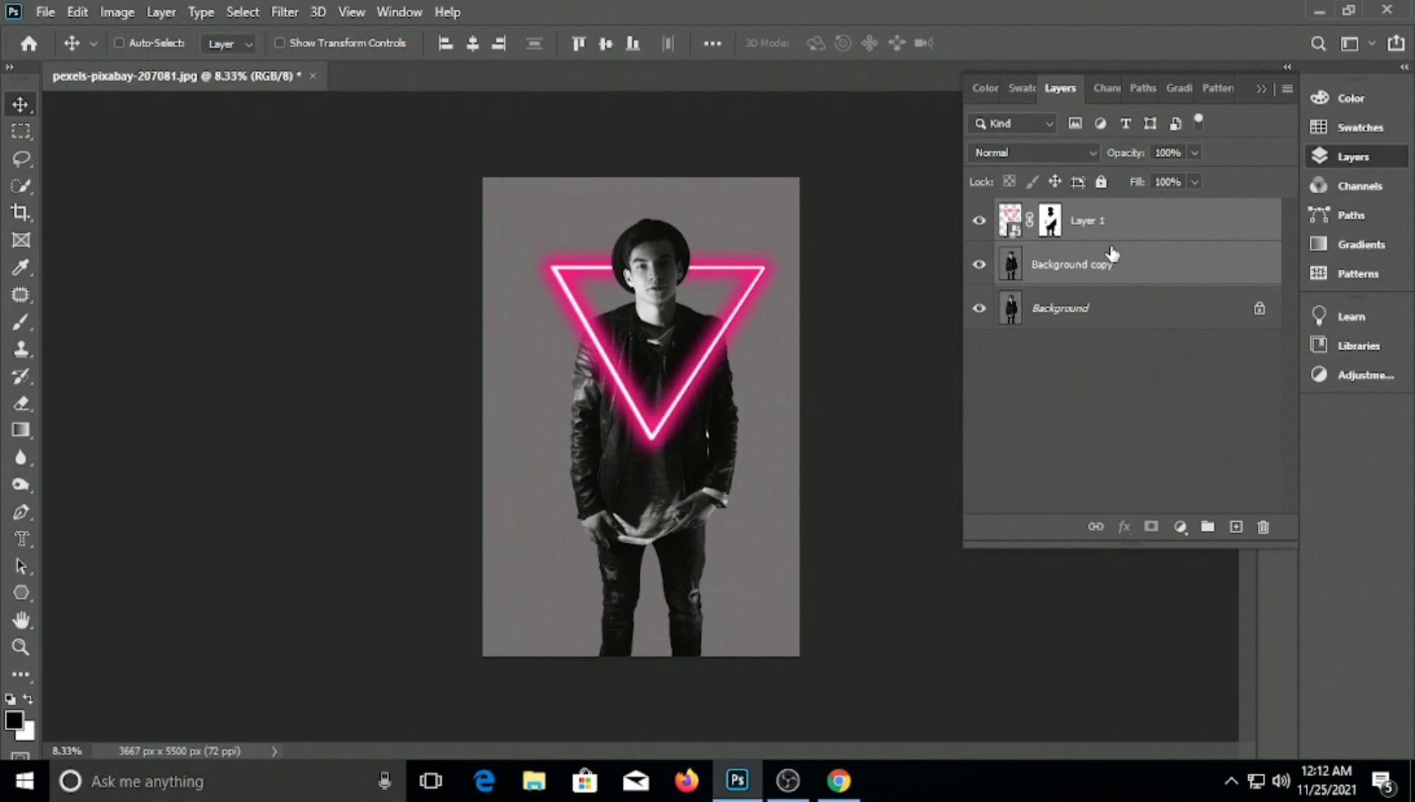
key("ctrl+g")
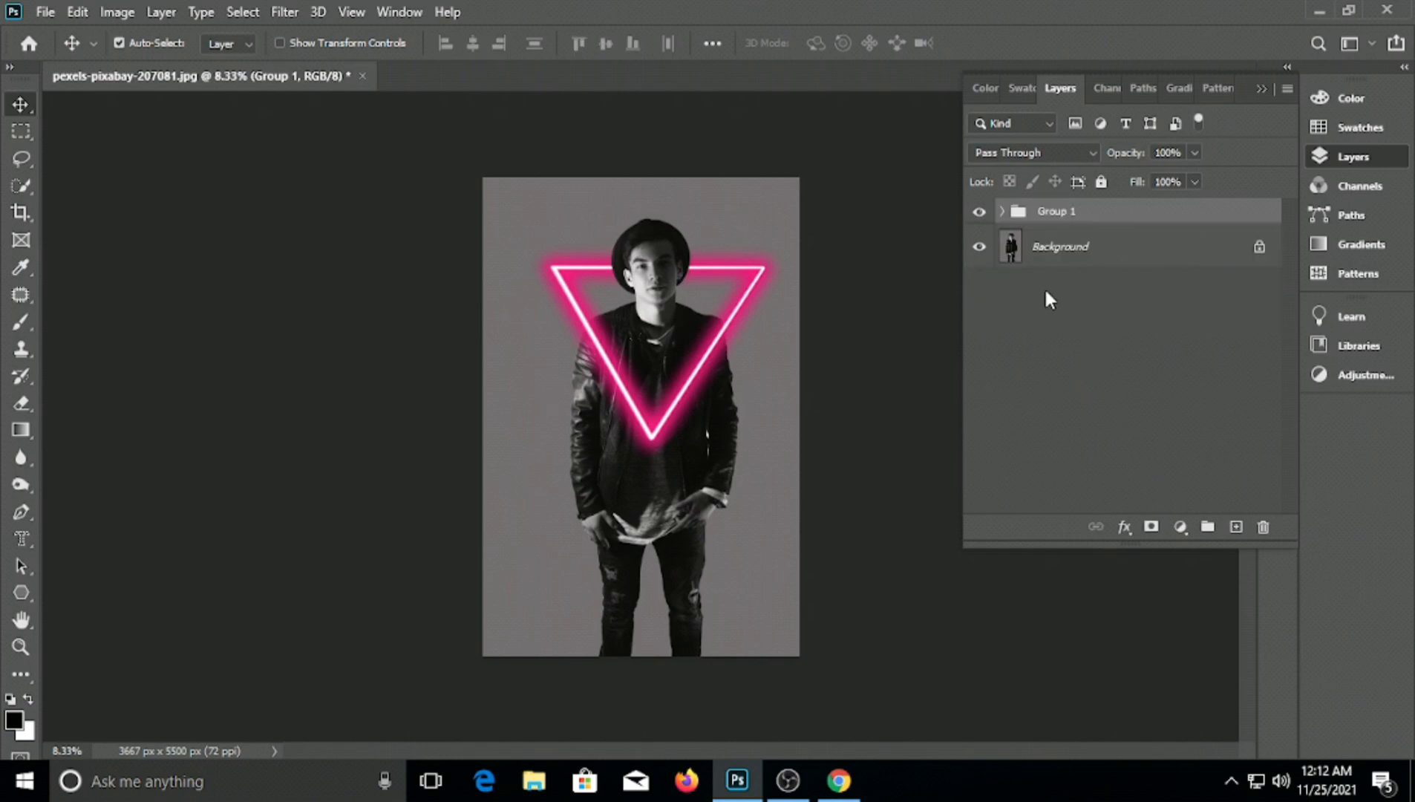
left_click(981, 212)
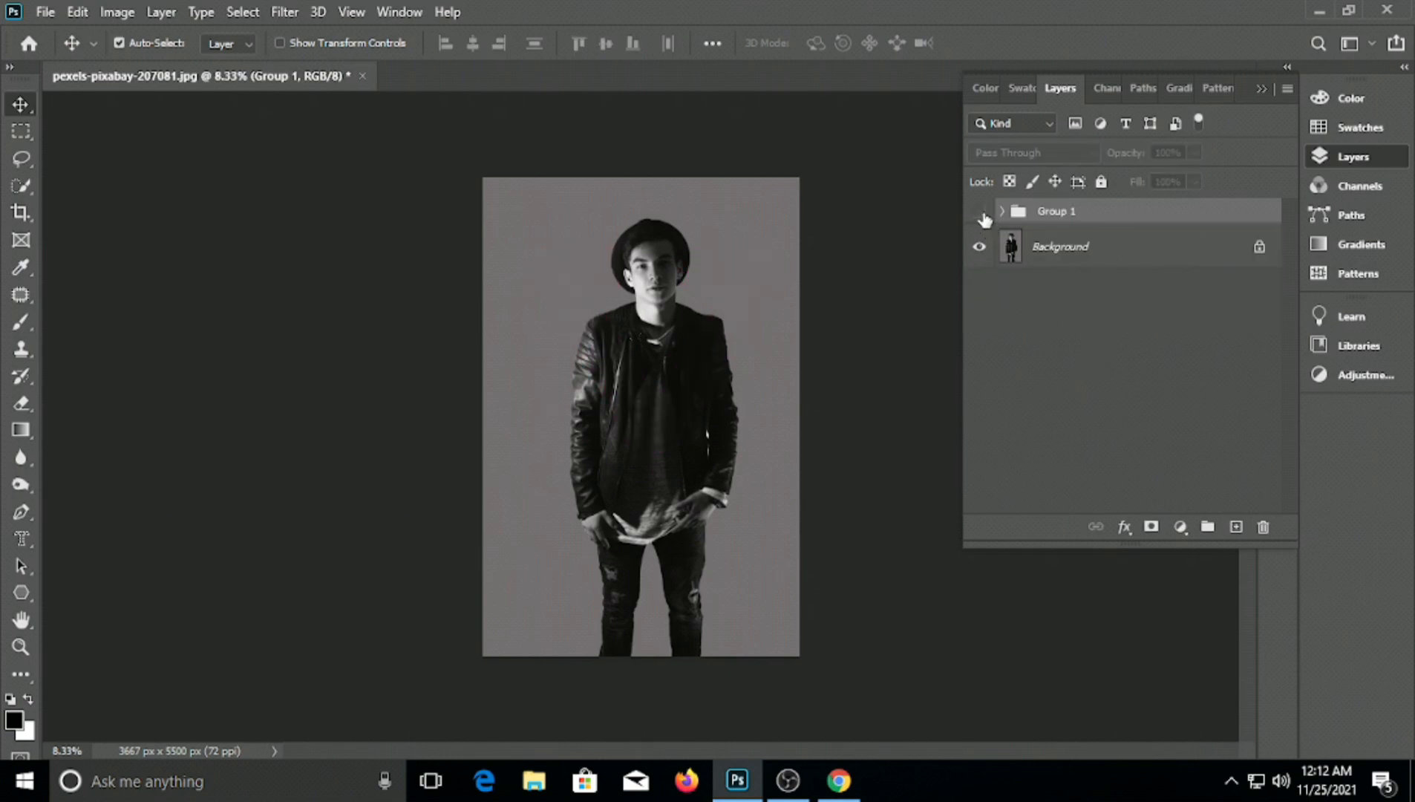
left_click(980, 214)
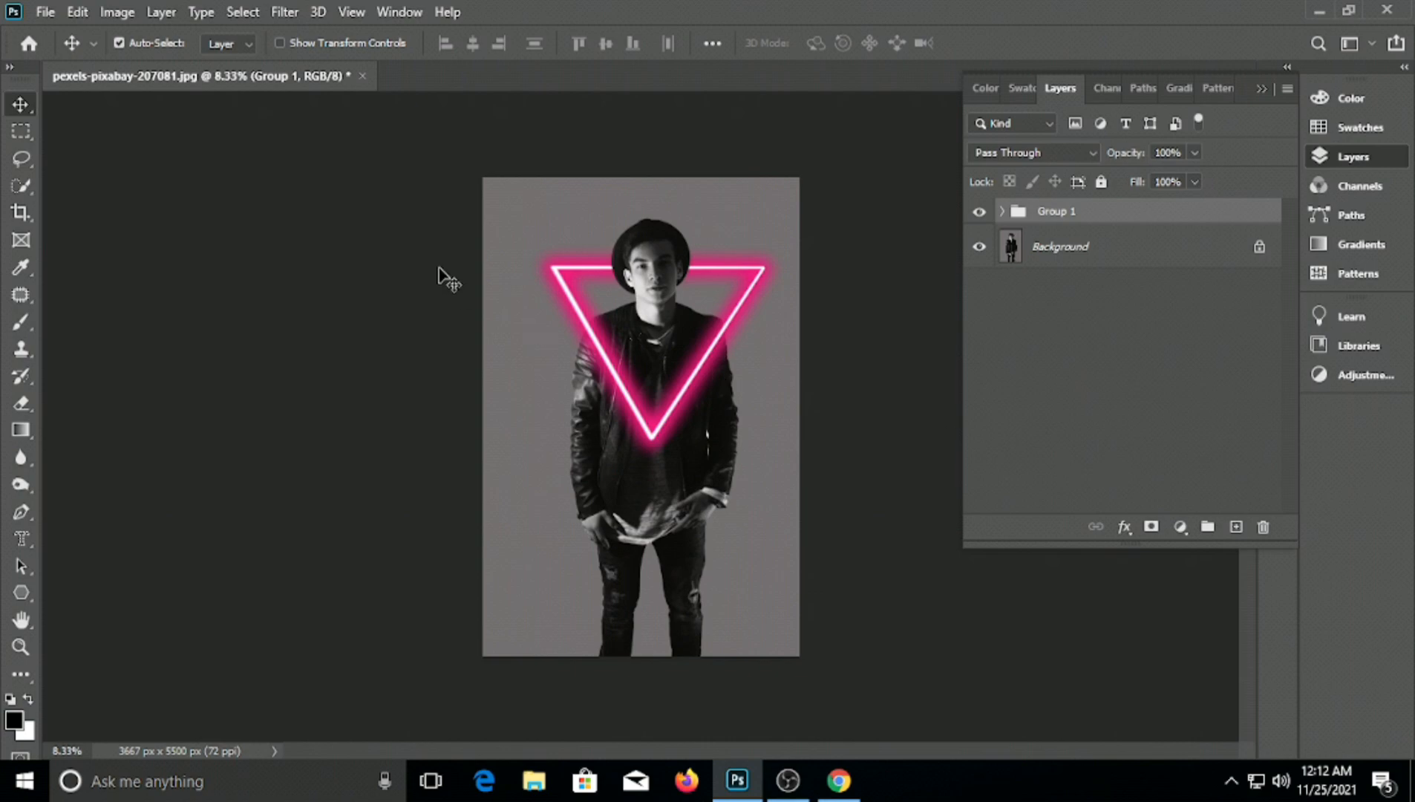
Save the image on the computer as a JPEG named neon with maximum quality 12
left_click(44, 11)
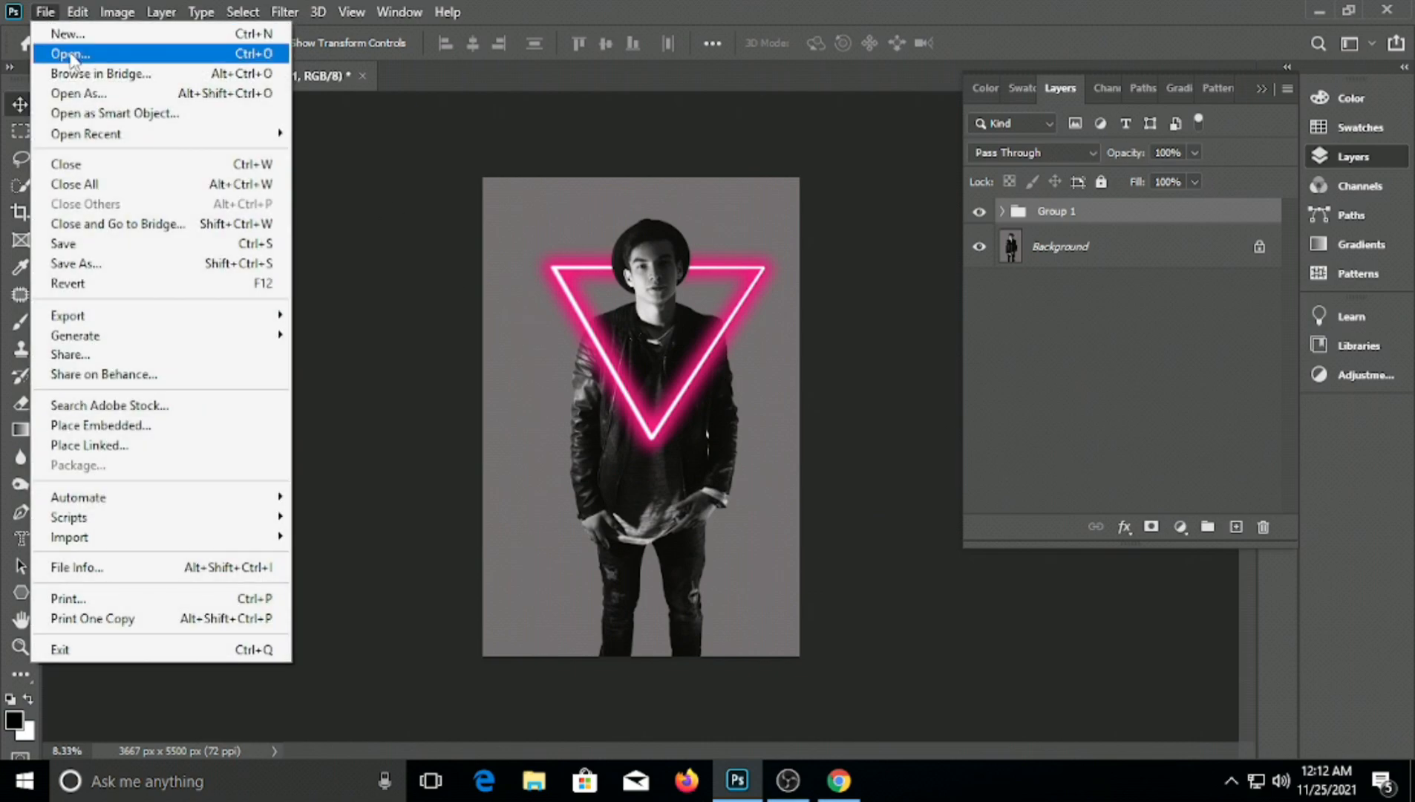
left_click(124, 265)
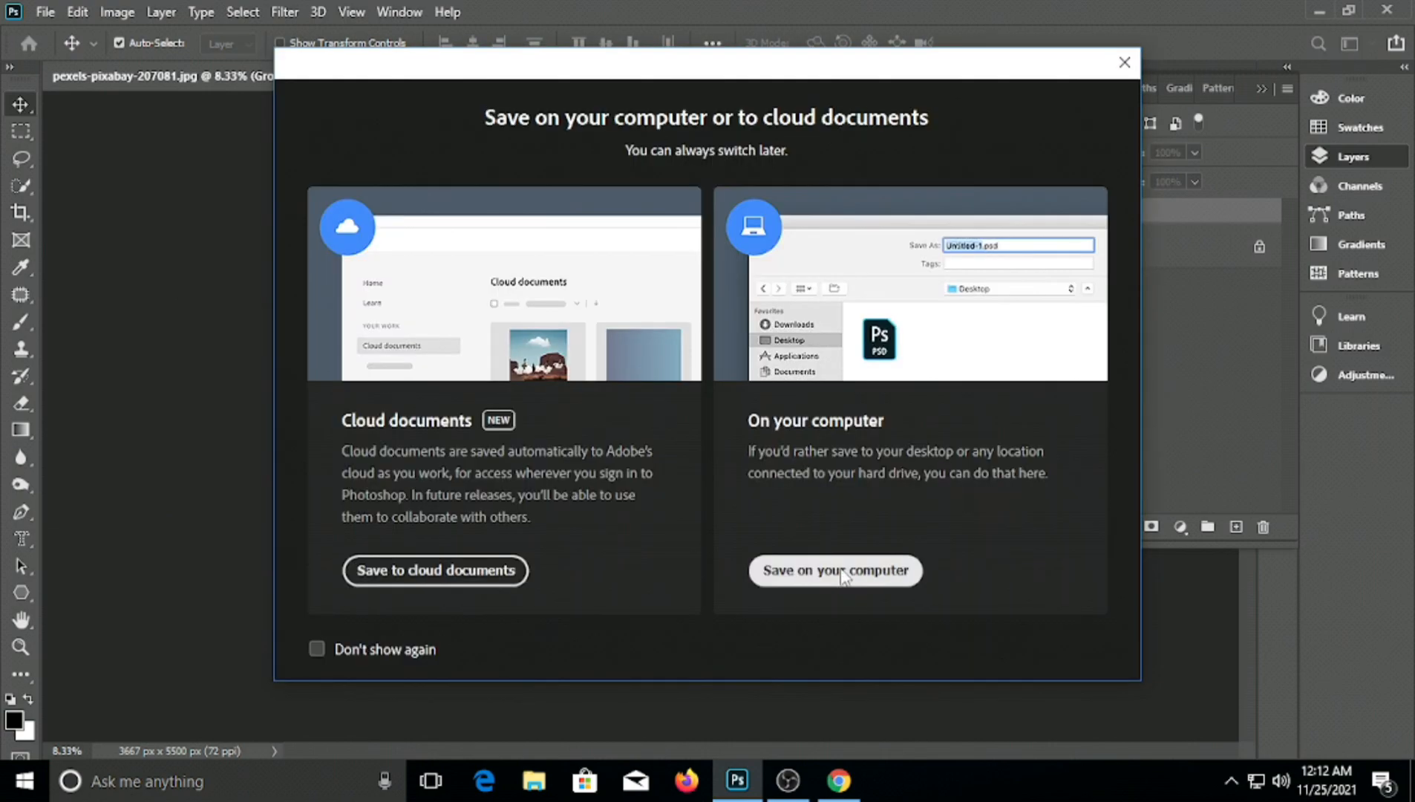
left_click(835, 570)
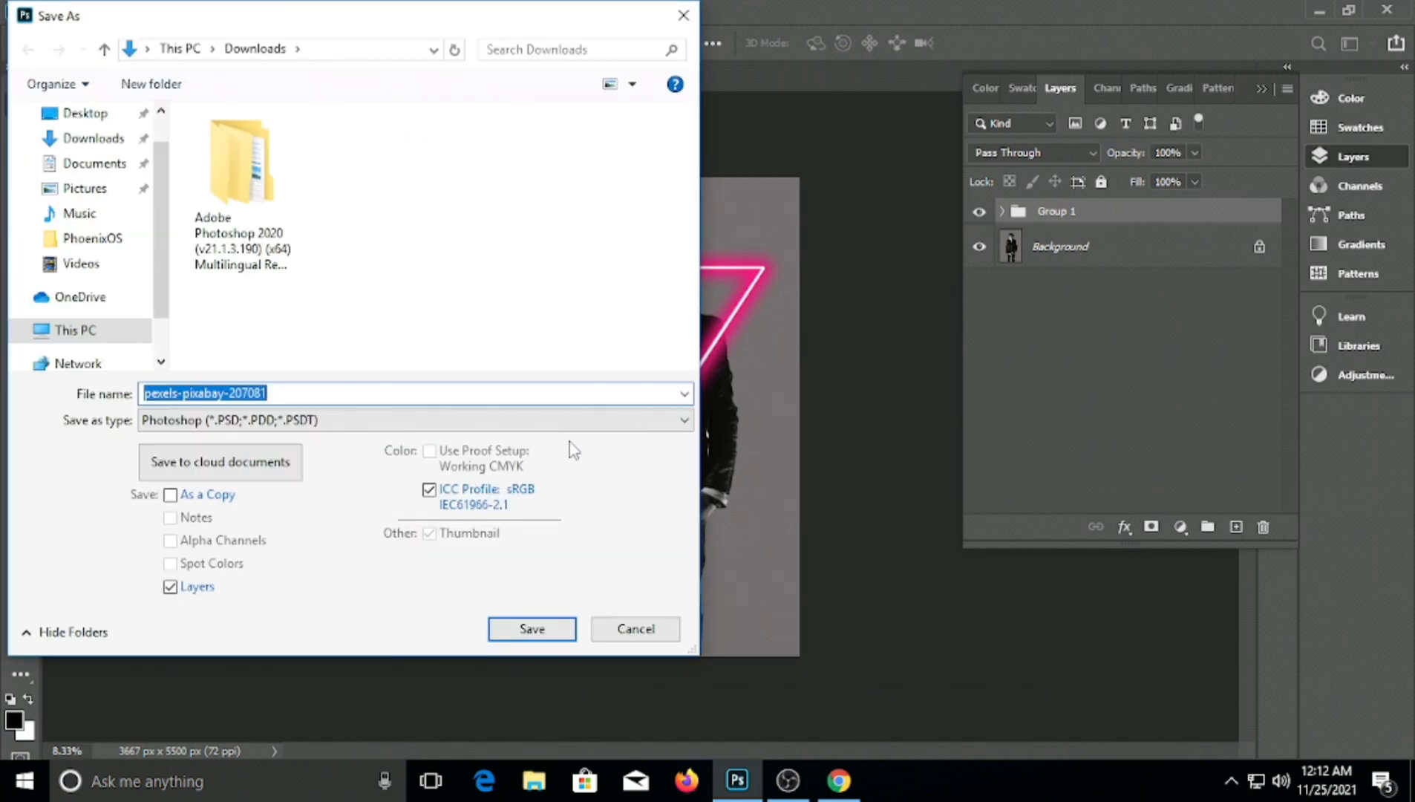
left_click(475, 429)
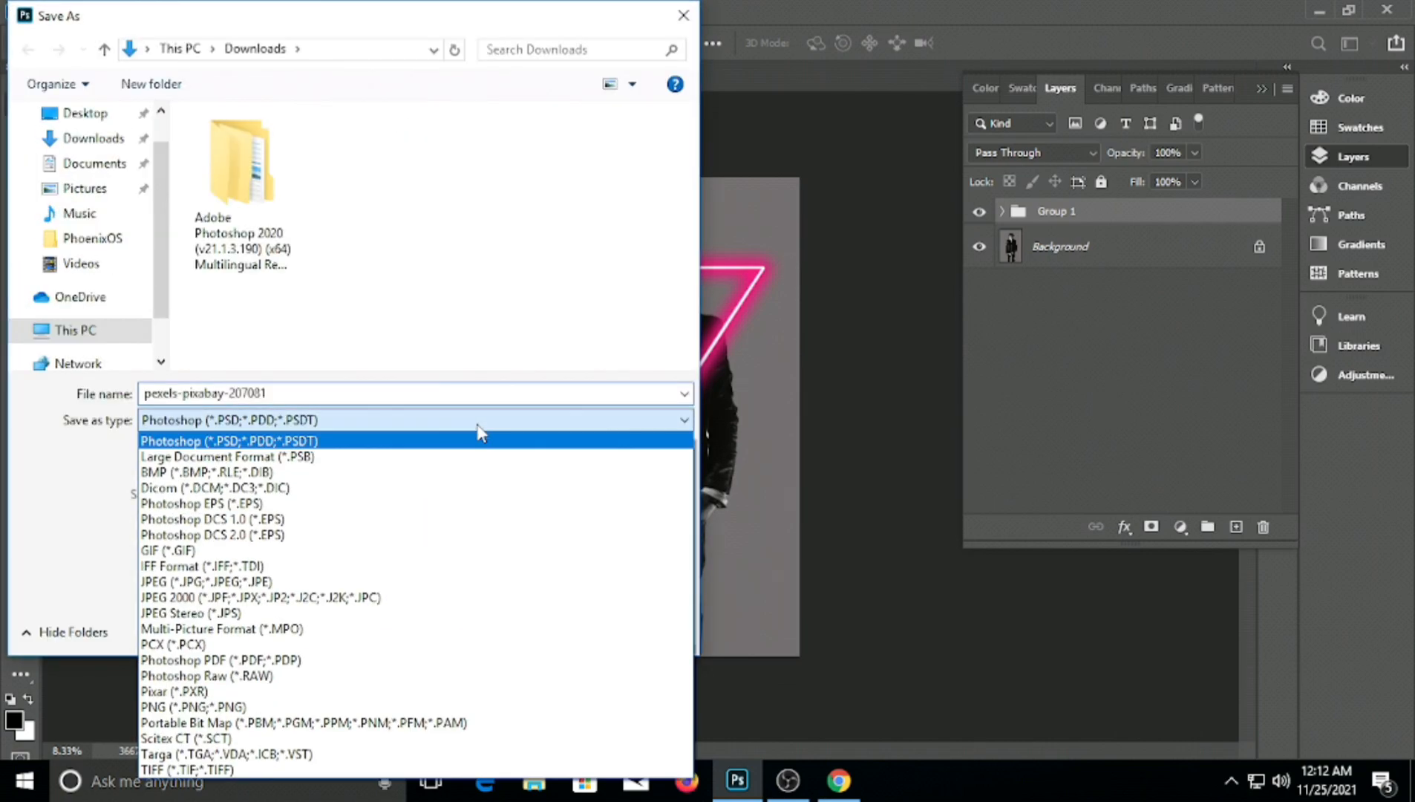
left_click(449, 584)
triple_click(452, 394)
key("BackSpace")
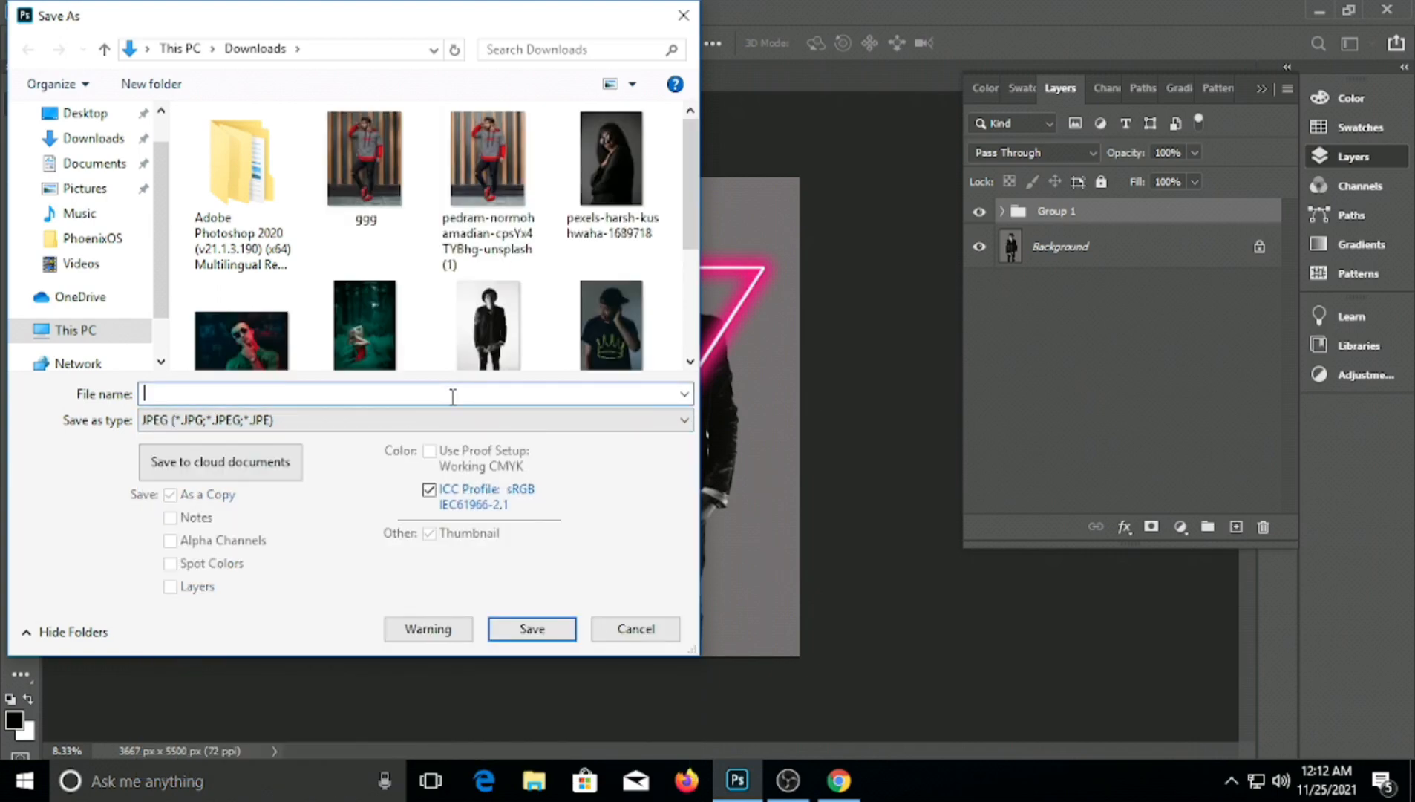
type("neon")
left_click(558, 628)
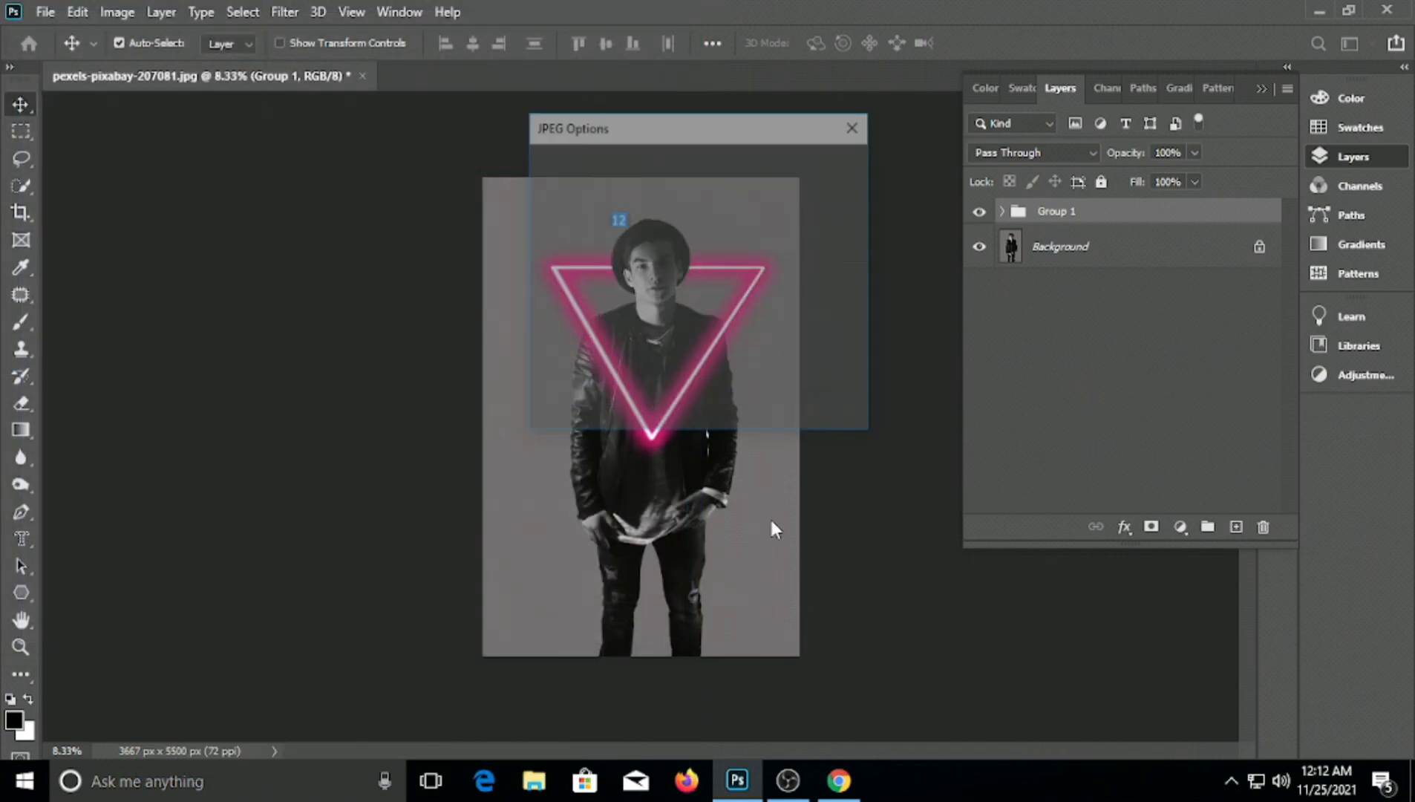
left_click(812, 168)
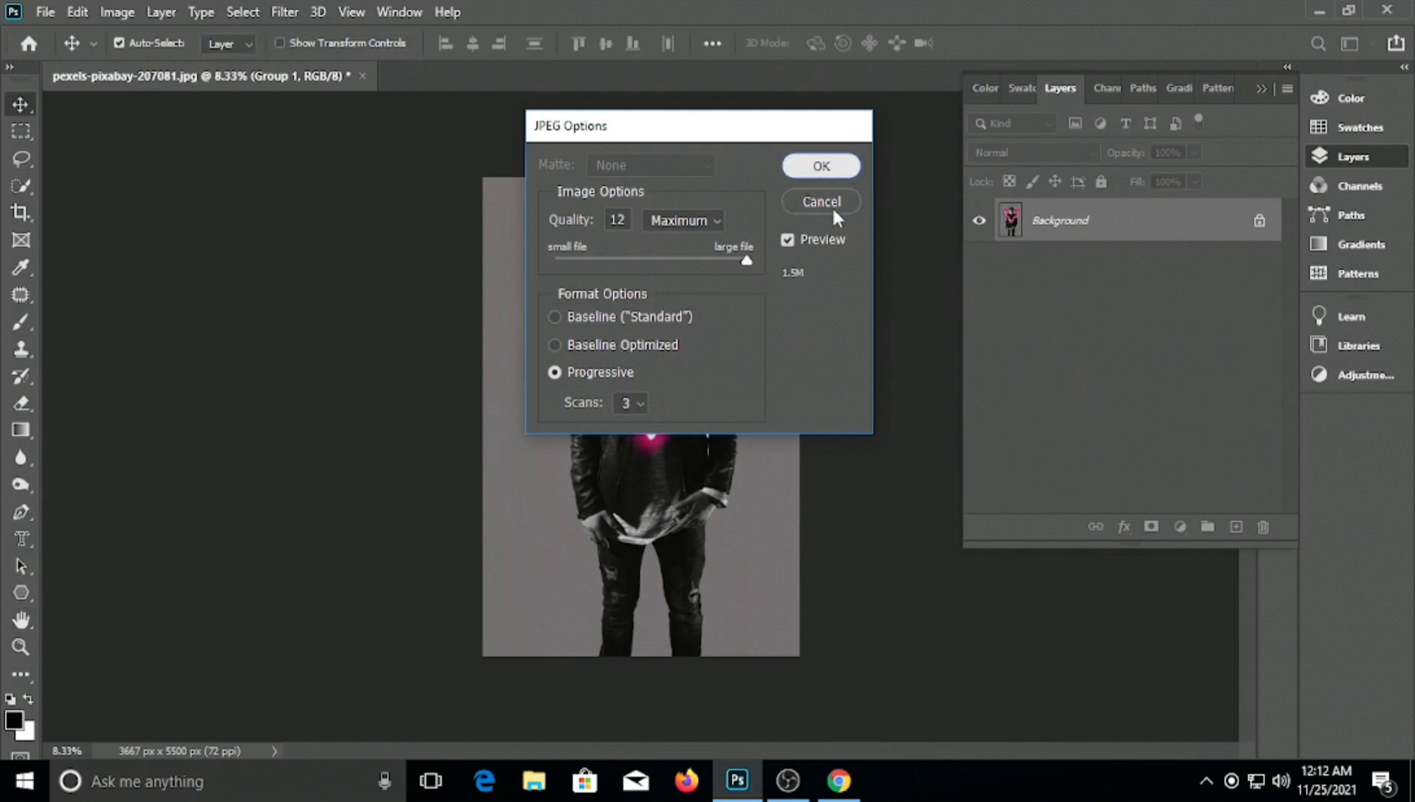